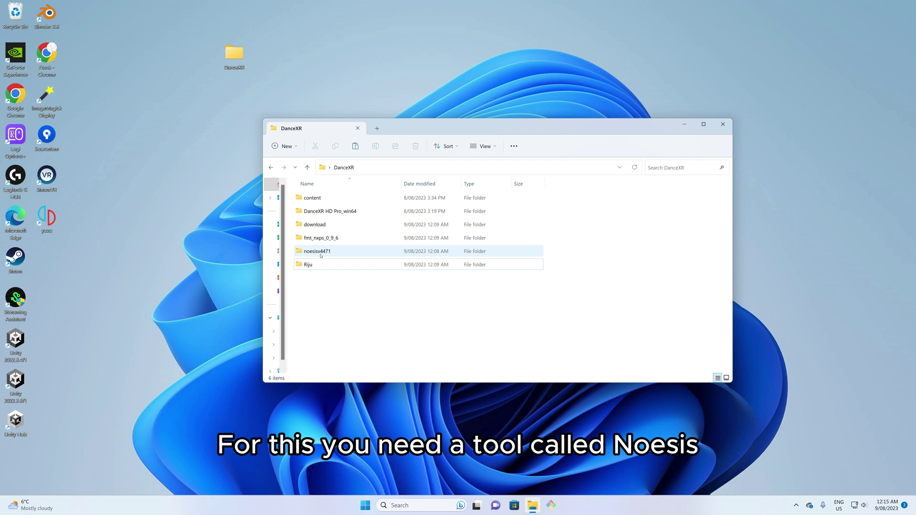
- Look inside Riju > Mesh, then open DanceXR's fmt_nxps_0_9_6 plug-in folder
mouse_move(320, 256)
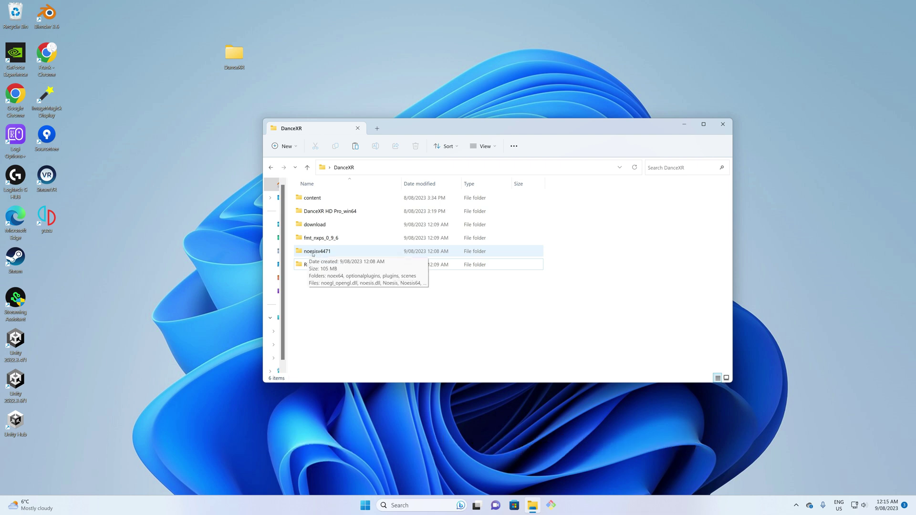
left_click(318, 240)
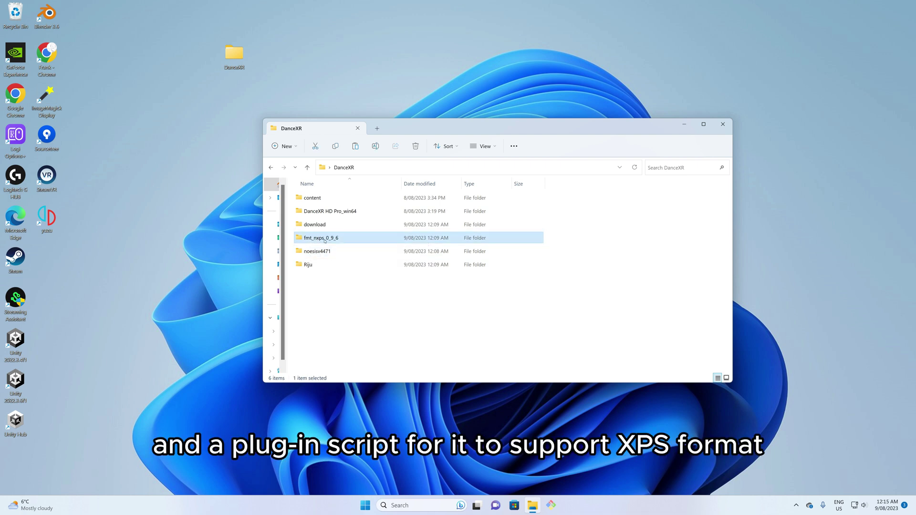
mouse_move(324, 240)
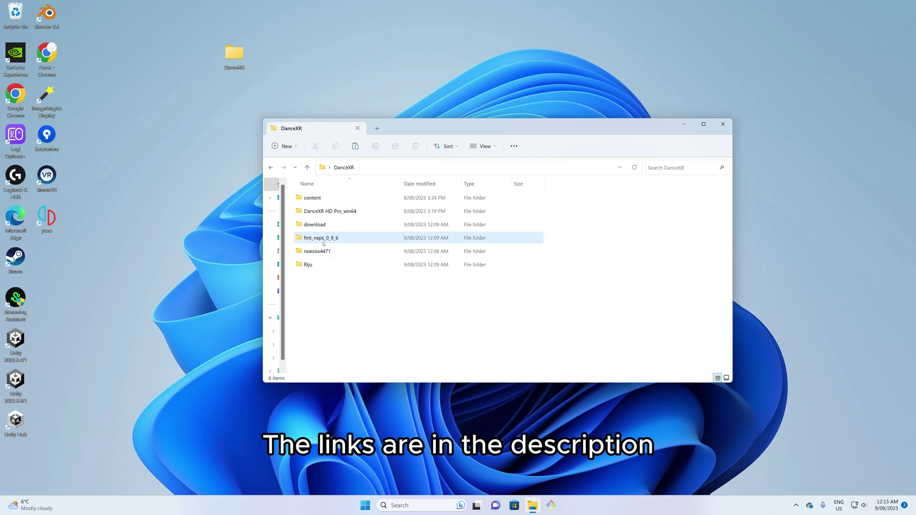
left_click(308, 267)
double_click(309, 267)
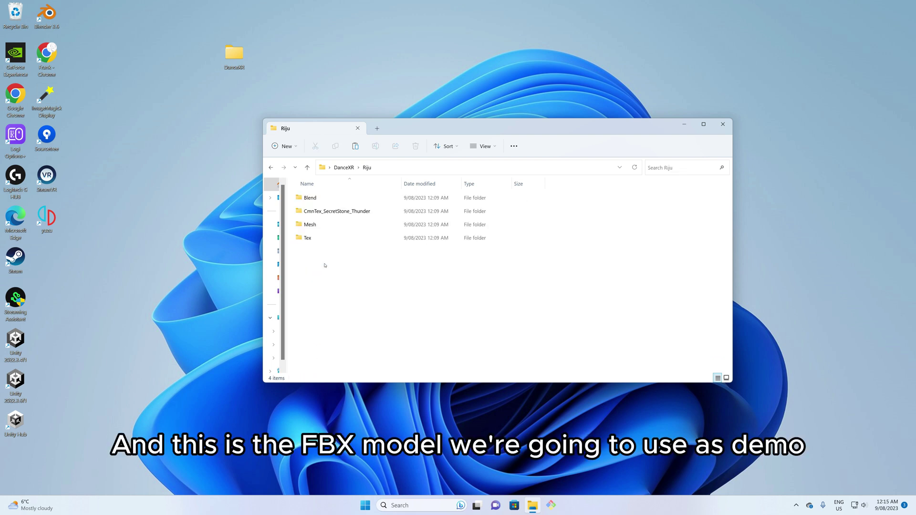
double_click(316, 226)
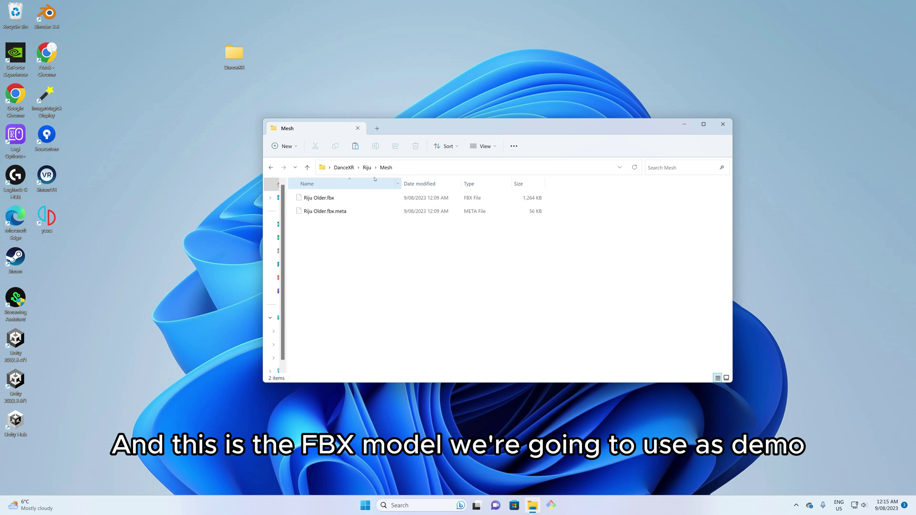
left_click(344, 167)
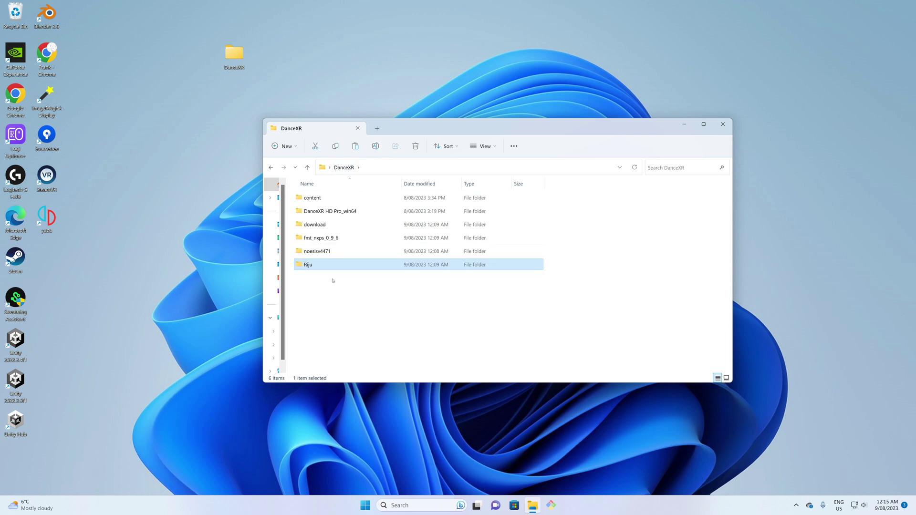
double_click(319, 238)
- Copy the fmt_nxps_0_9_6 script into noesisv4471\plugins\python, replacing the existing copy
left_click(324, 199)
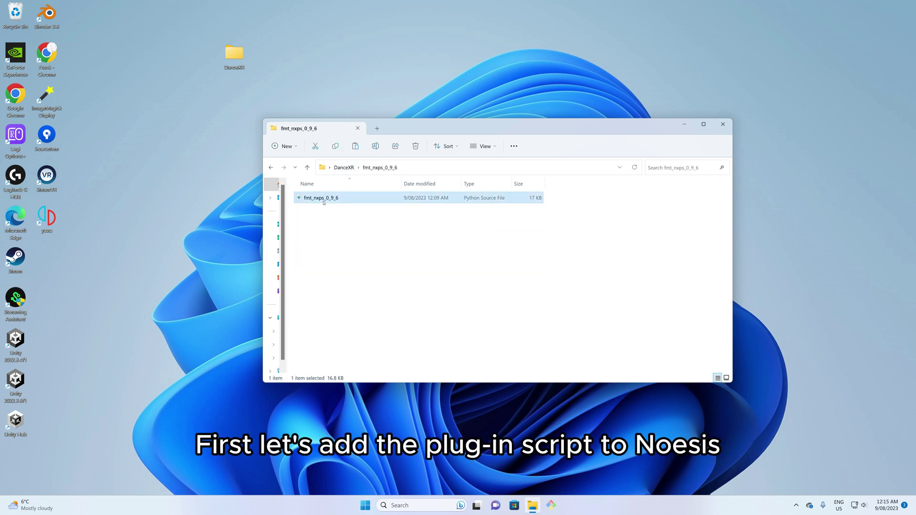
left_click(343, 168)
double_click(347, 252)
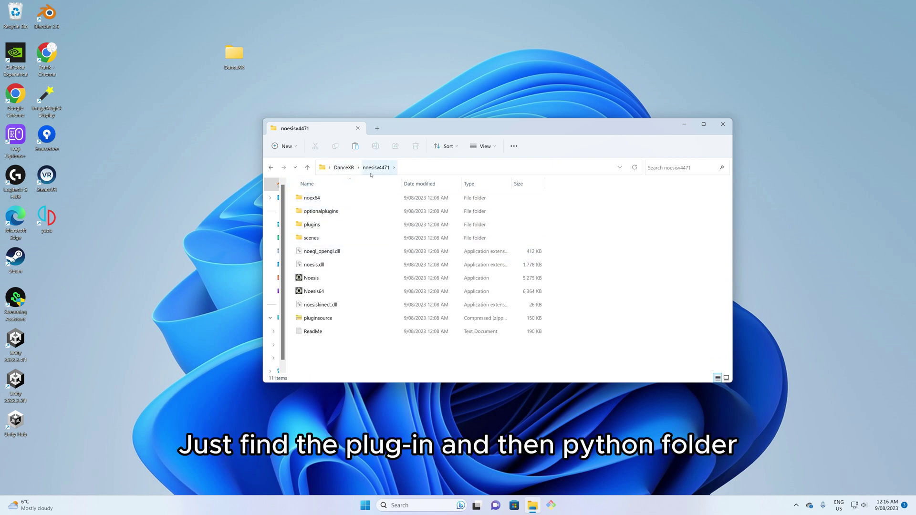
double_click(320, 225)
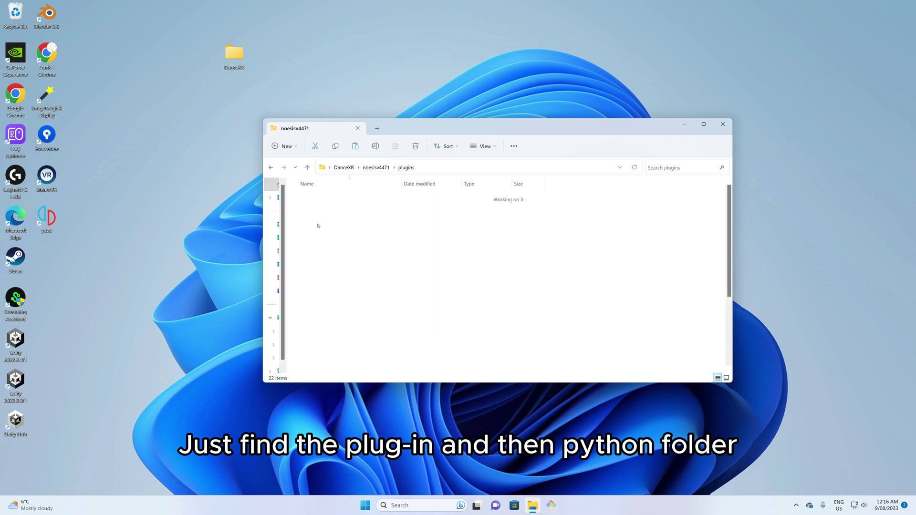
left_click(322, 200)
double_click(321, 201)
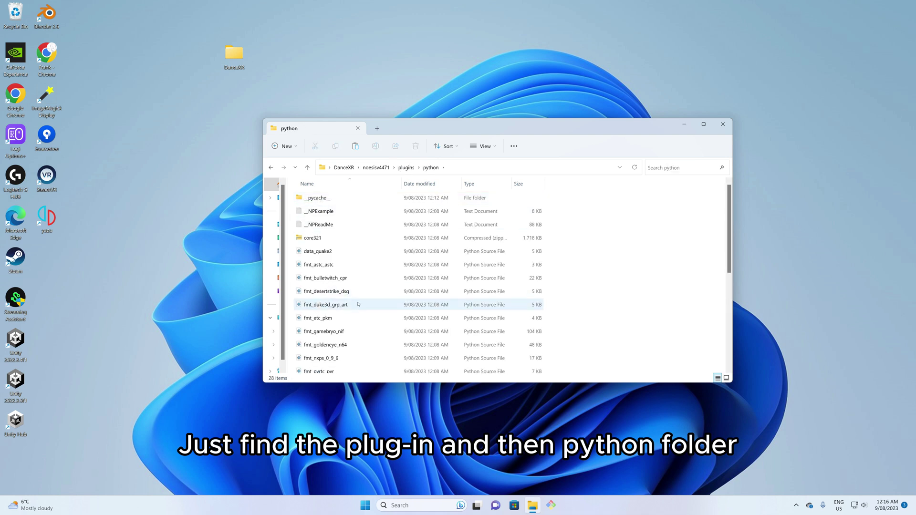
key("ctrl+v")
left_click(438, 244)
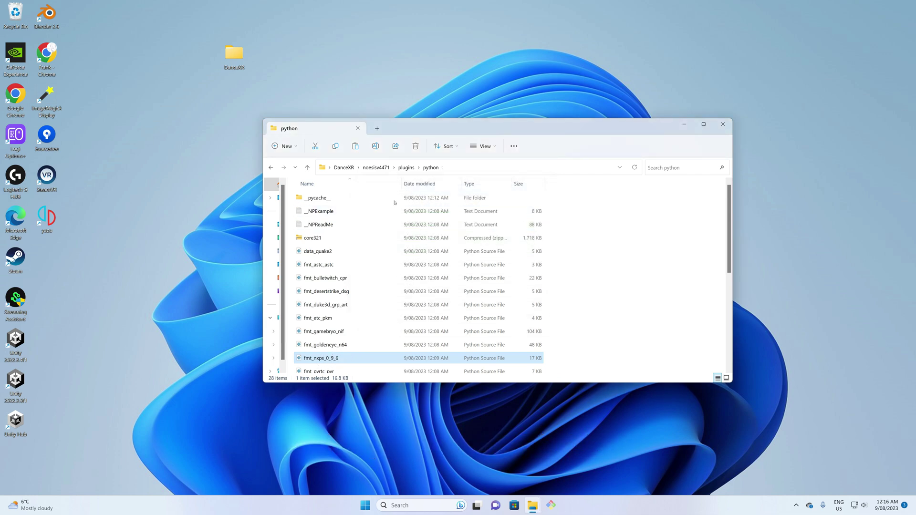
left_click(376, 167)
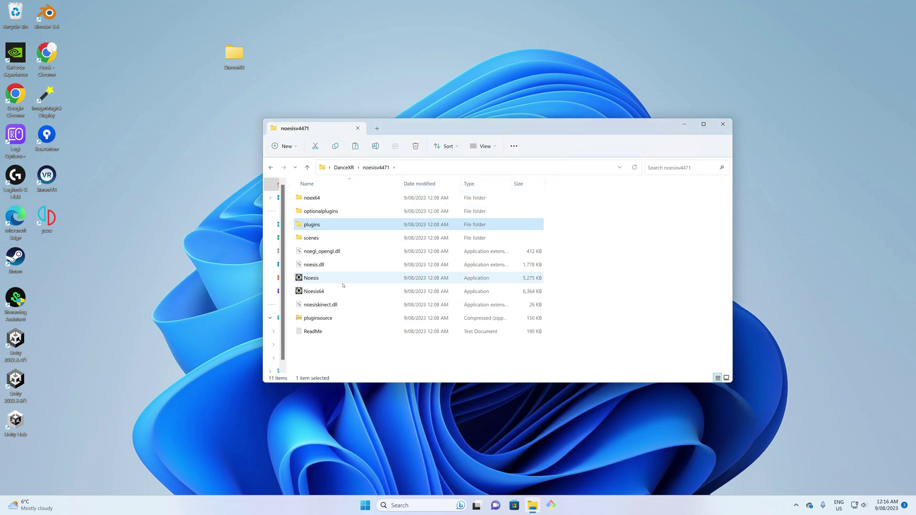
- Launch Noesis64, preview Riju Older.fbx from DanceXR\Riju\Mesh and pause its animation
double_click(316, 291)
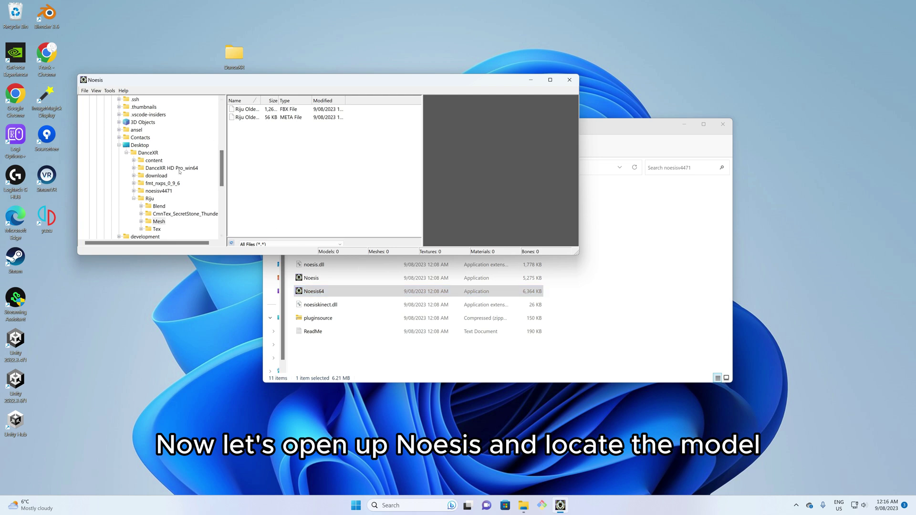
left_click(149, 198)
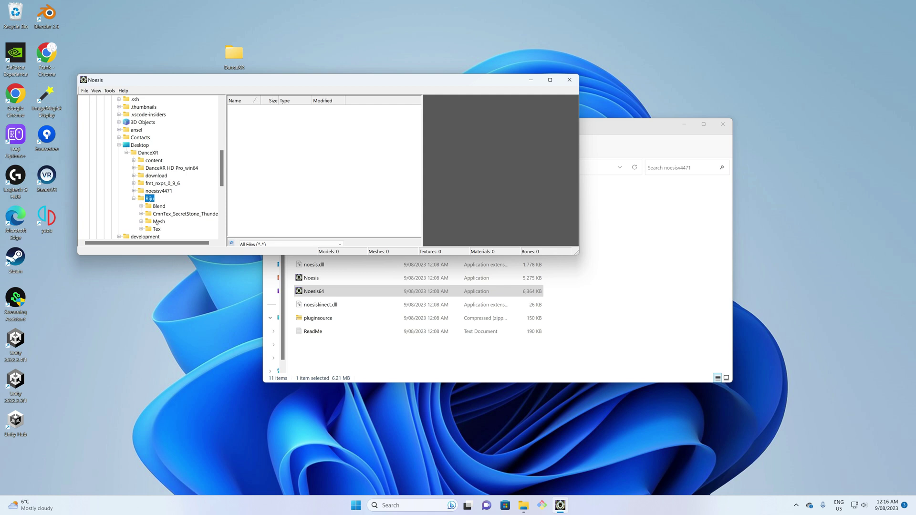
left_click(158, 222)
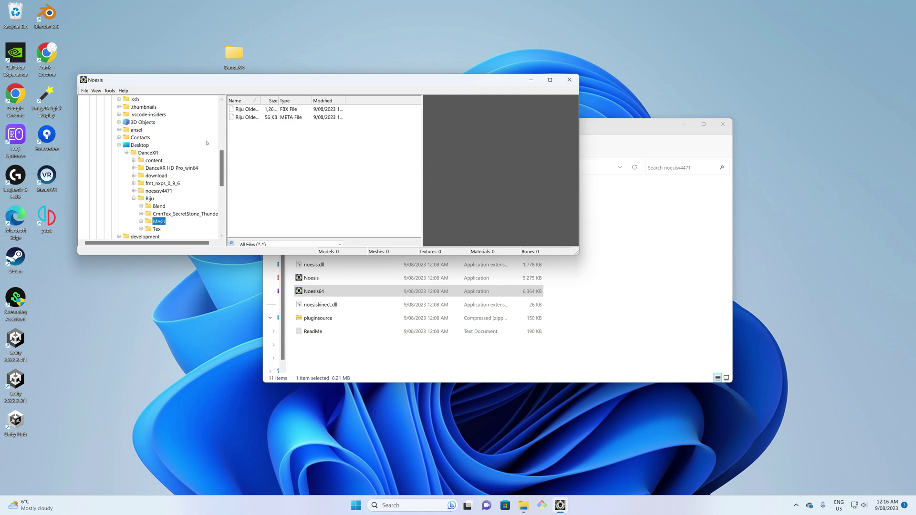
left_click(247, 109)
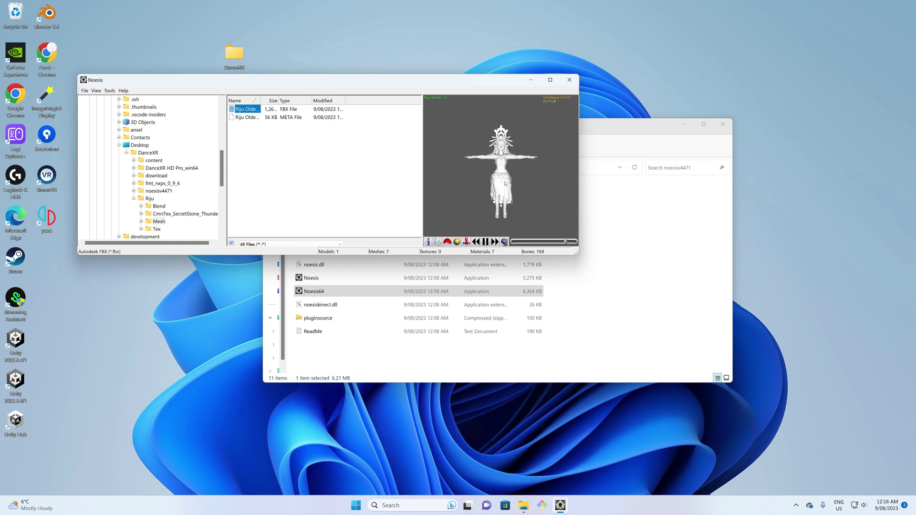
left_click(485, 242)
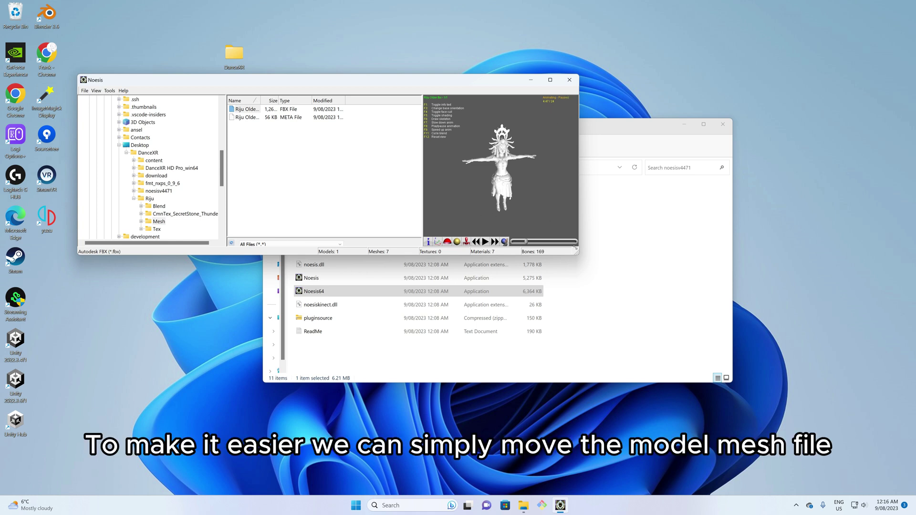
- Copy Riju Older.fbx from Riju\Mesh into the Riju\Tex texture folder, in Details view
left_click(642, 307)
left_click(343, 167)
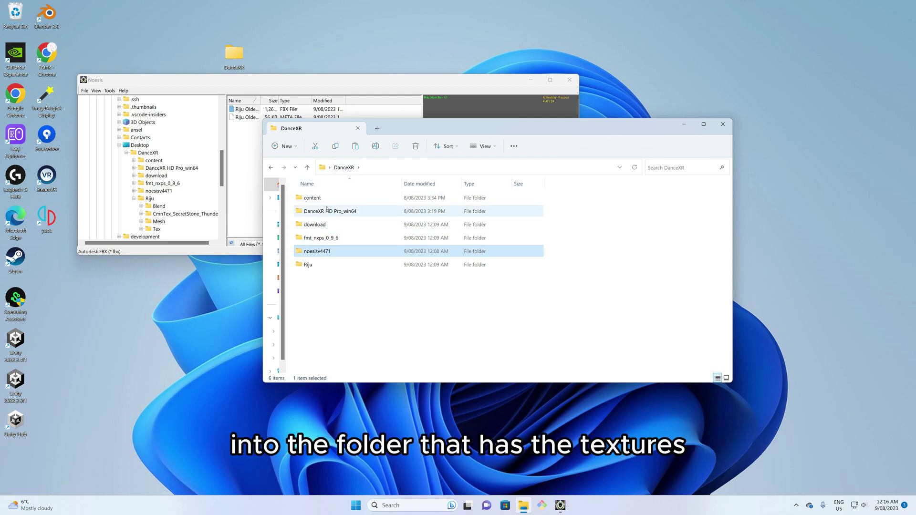
double_click(309, 265)
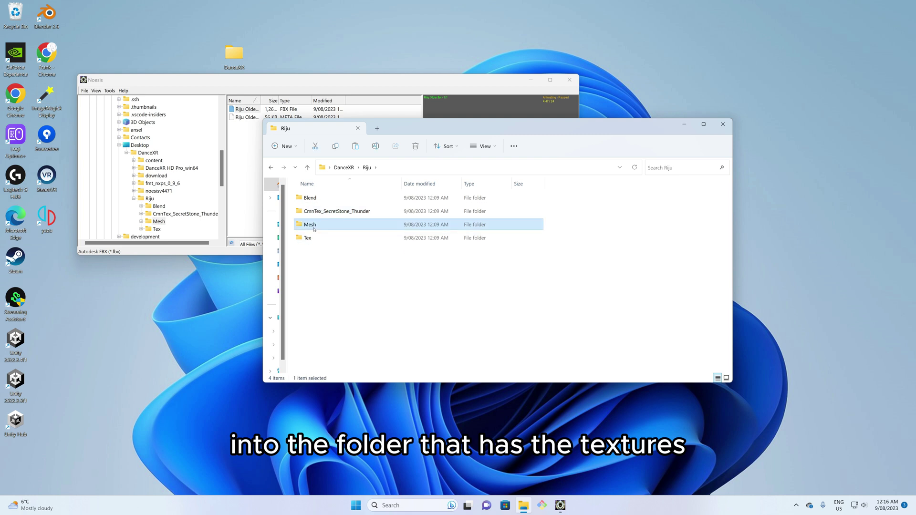
double_click(335, 228)
left_click(324, 198)
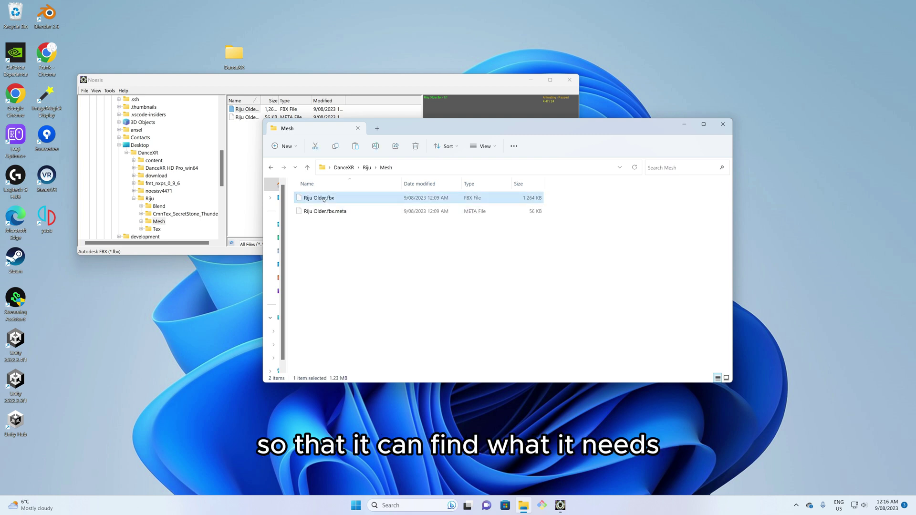
left_click(366, 168)
double_click(326, 238)
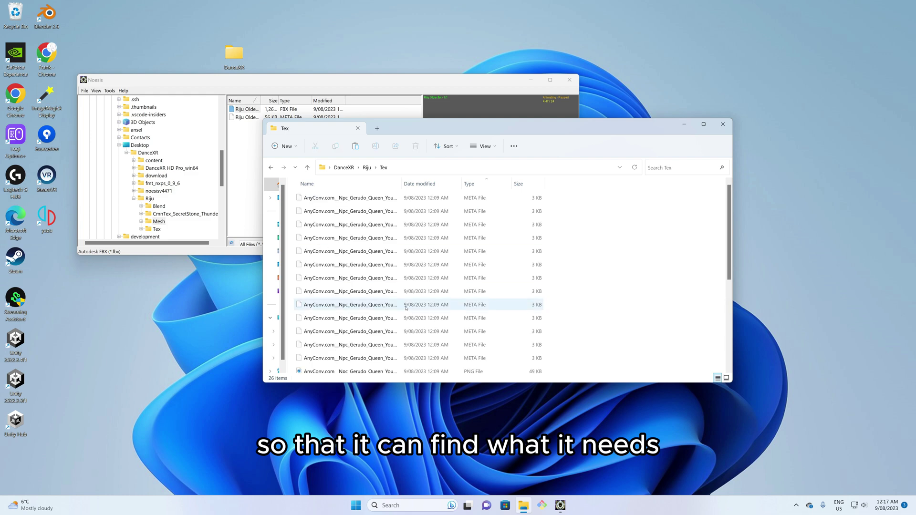
scroll(400, 306, "down", 2, "ctrl")
key("ctrl+v")
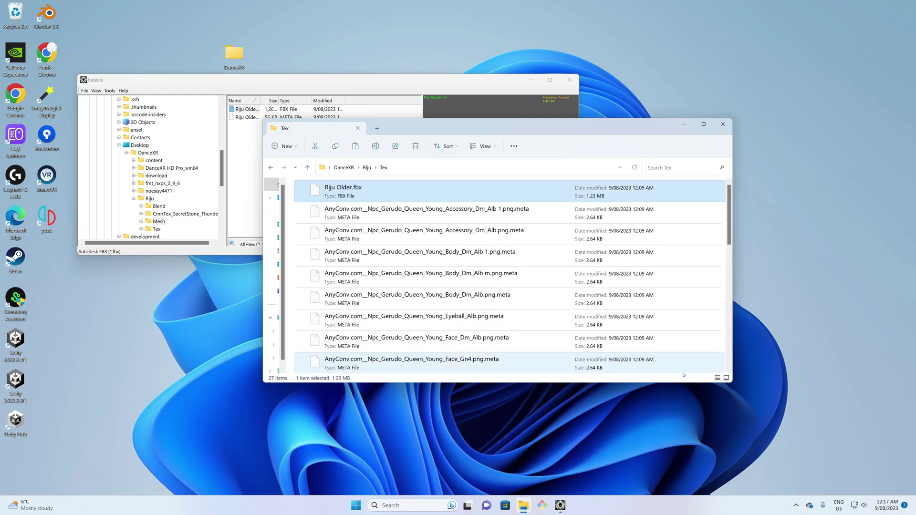
left_click(717, 377)
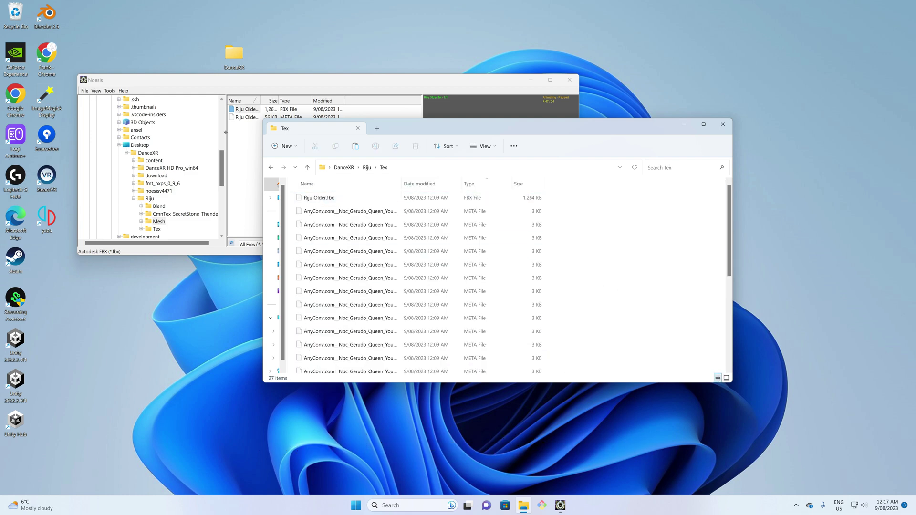
- Preview Riju Older.fbx from the Tex folder in Noesis, paused, and zoom to check its textures
left_click(159, 232)
left_click(157, 230)
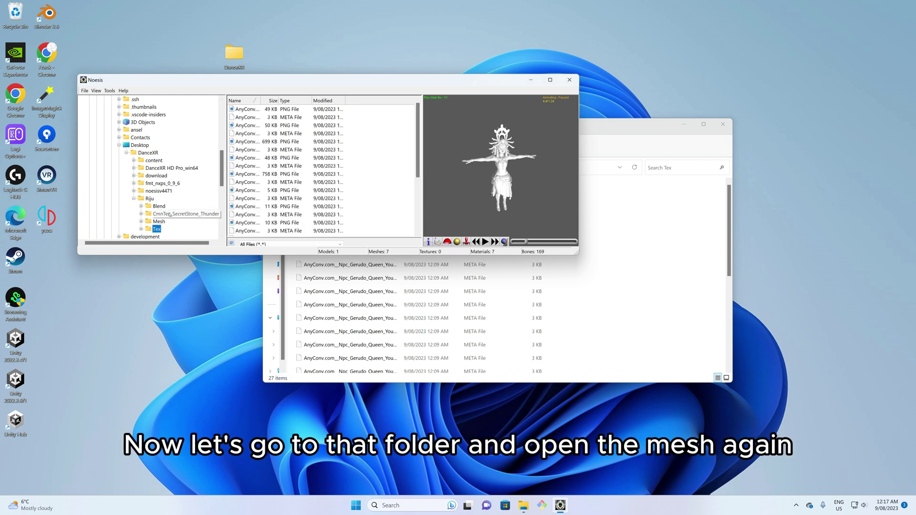
scroll(306, 181, "down", 4)
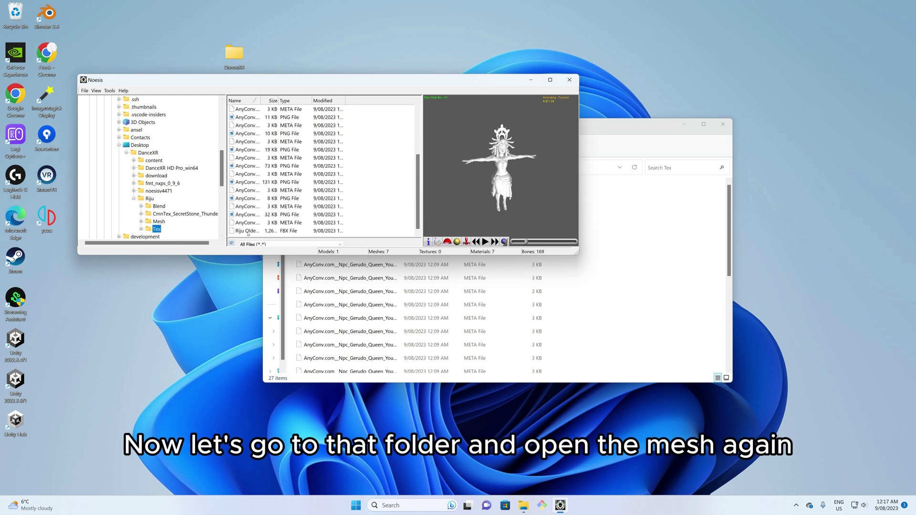
left_click(247, 231)
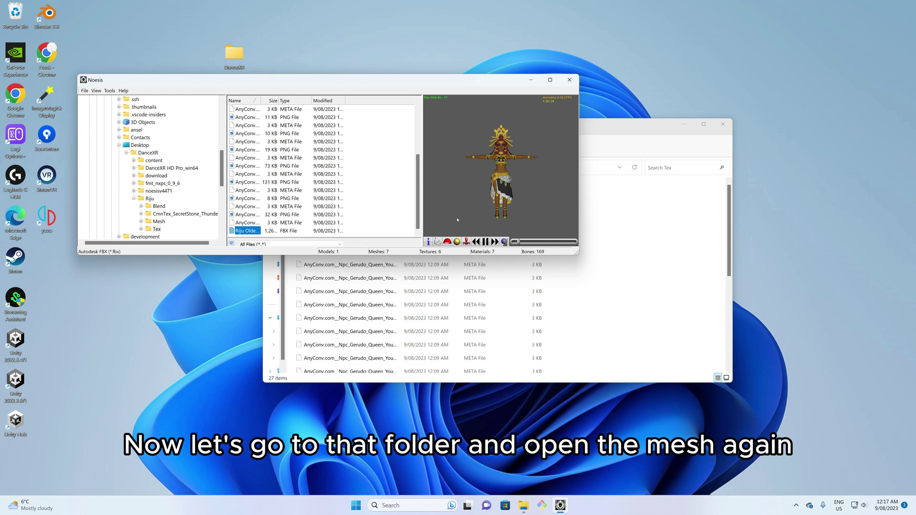
left_click(484, 242)
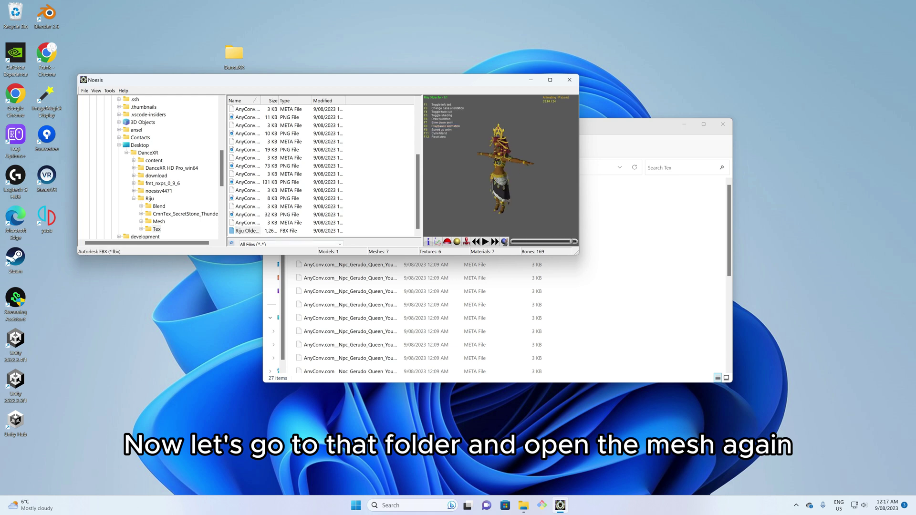
scroll(506, 187, "up", 5)
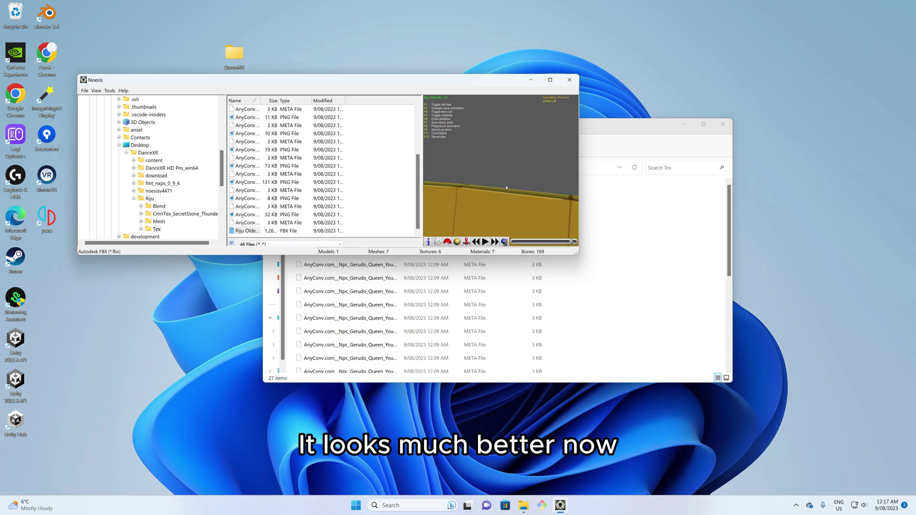
scroll(506, 187, "down", 5)
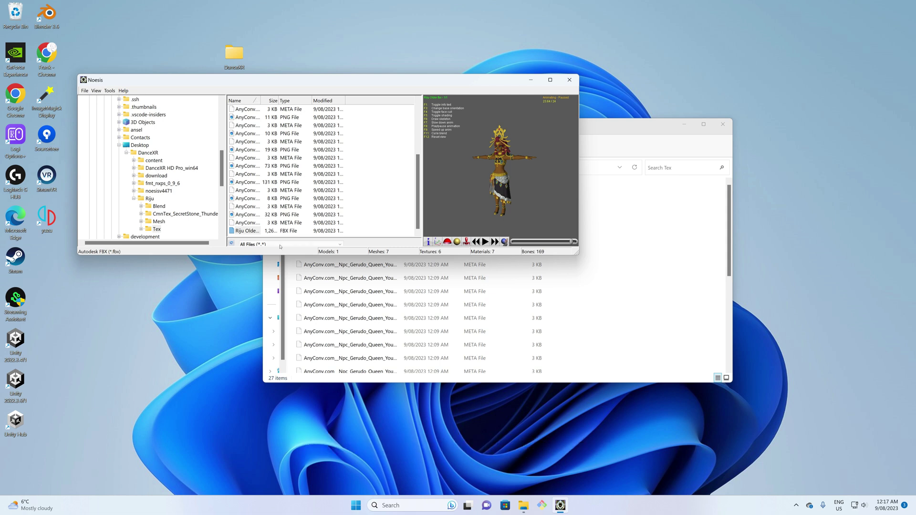
- Export the FBX as .mesh.ascii - XNALara/XPS 0.9.6, producing Riju Olderout.mesh.ascii
right_click(242, 231)
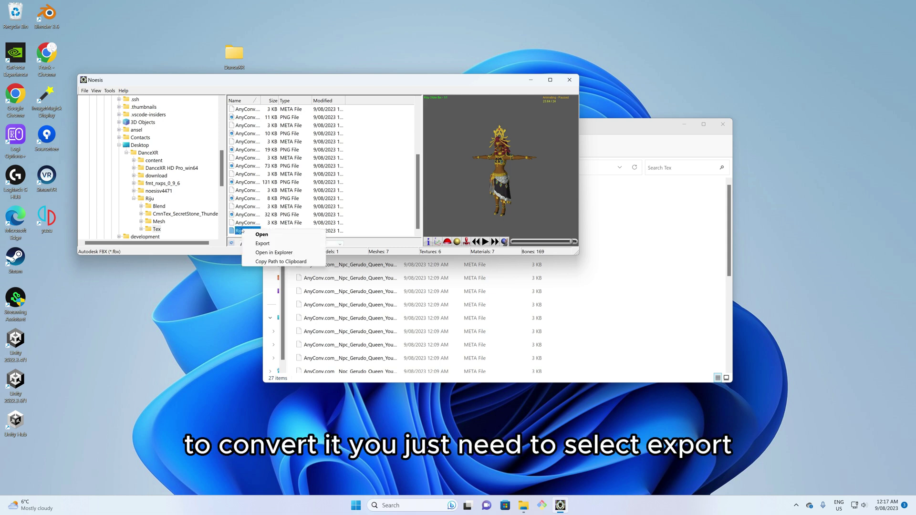
left_click(265, 244)
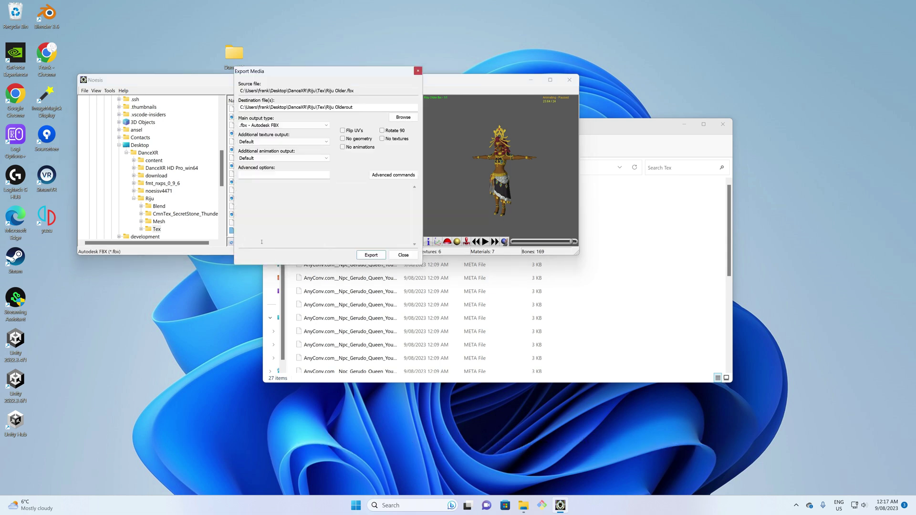
left_click(287, 125)
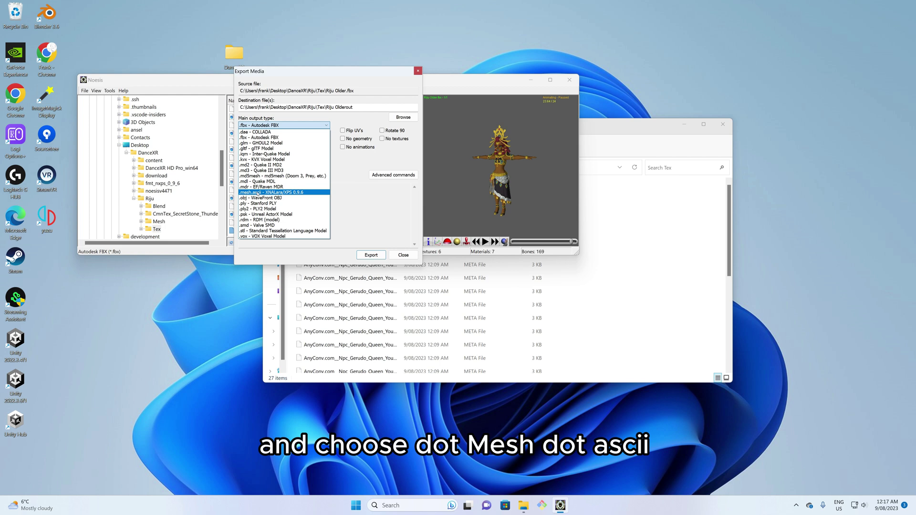
left_click(258, 193)
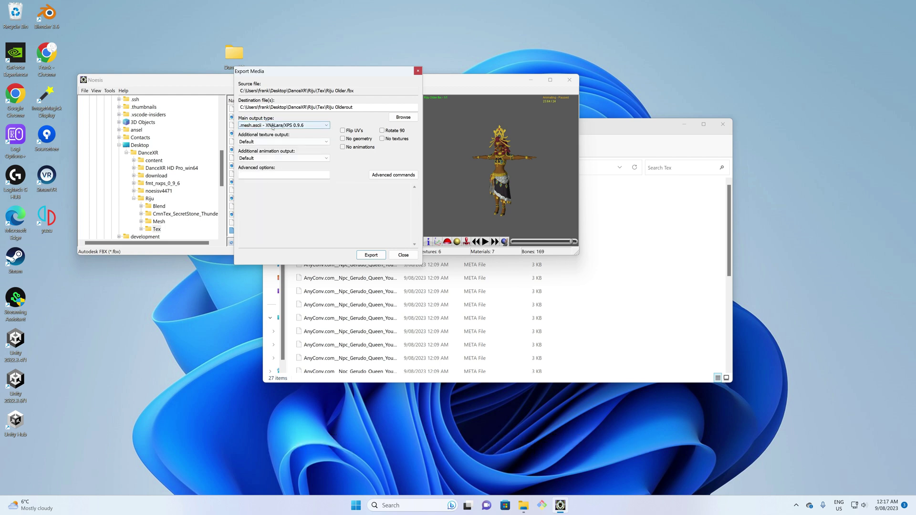
left_click(371, 255)
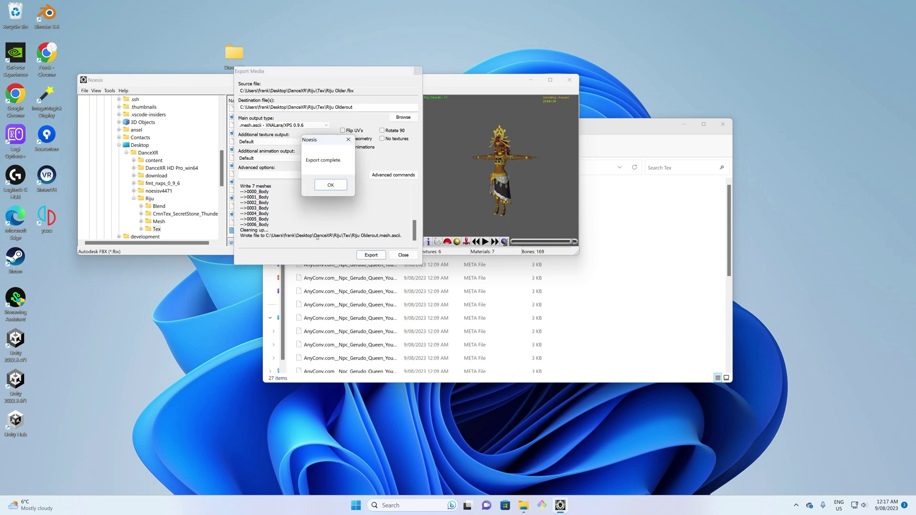
left_click(330, 185)
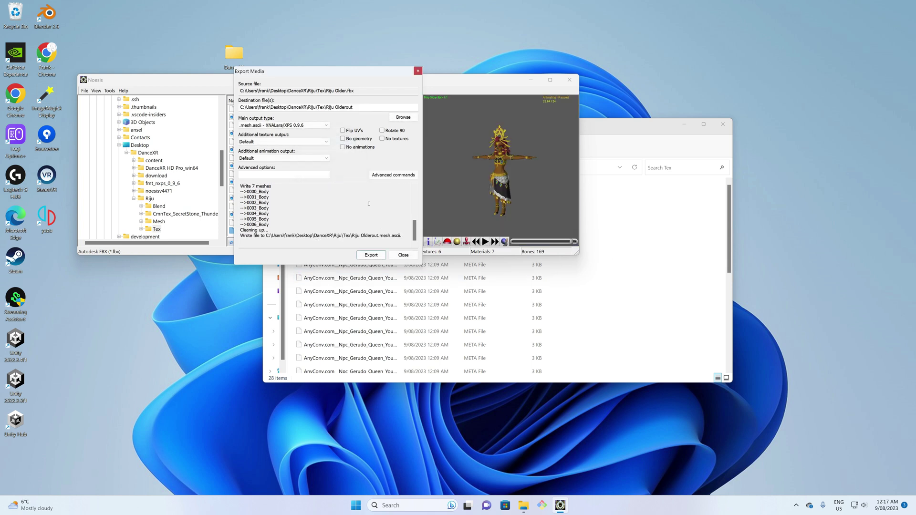
left_click(403, 255)
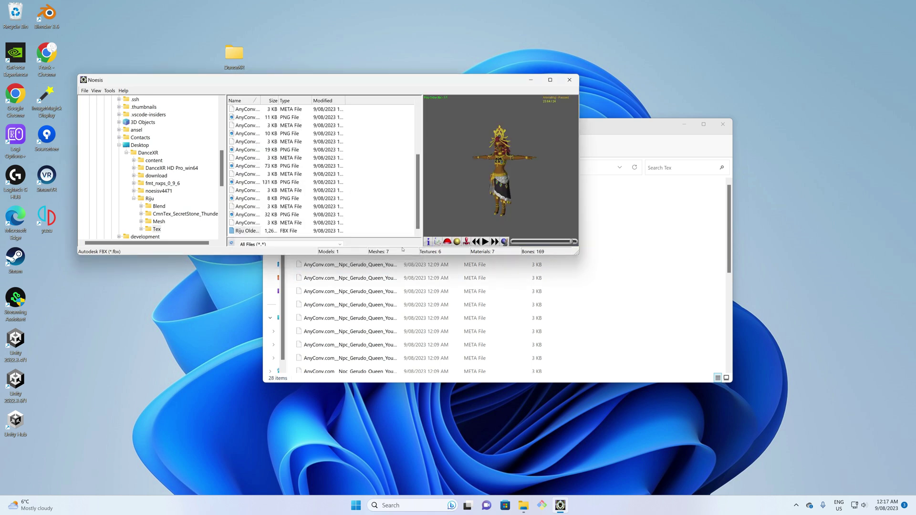
- Close Noesis and select all 13 PNG textures in the Tex folder
left_click(570, 80)
scroll(568, 312, "down", 5)
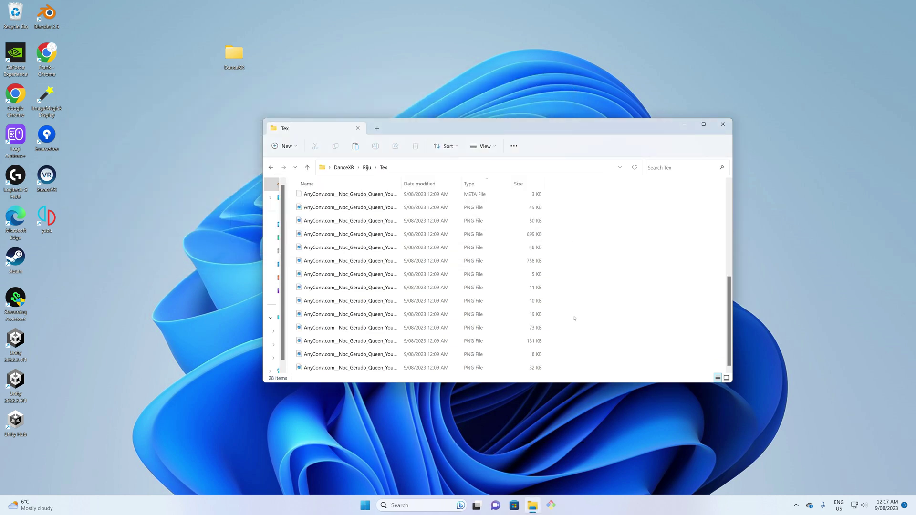
scroll(563, 324, "up", 5)
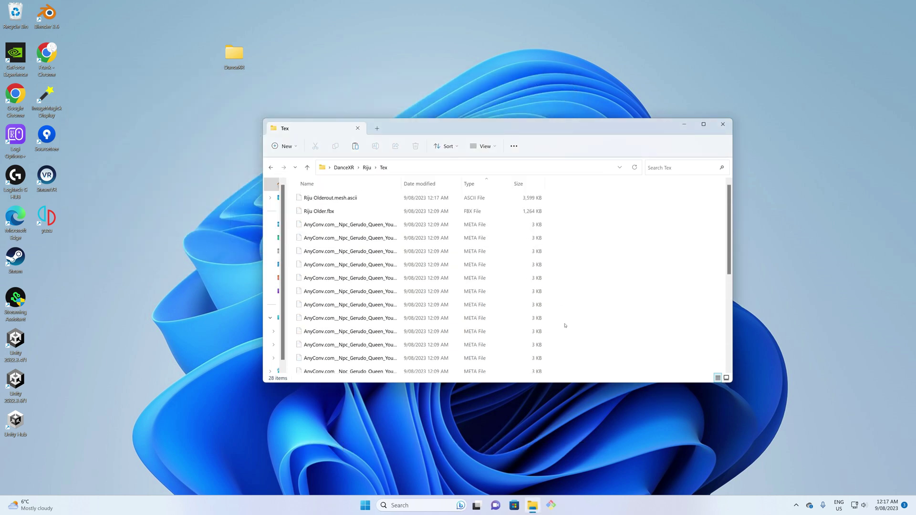
left_click(337, 199)
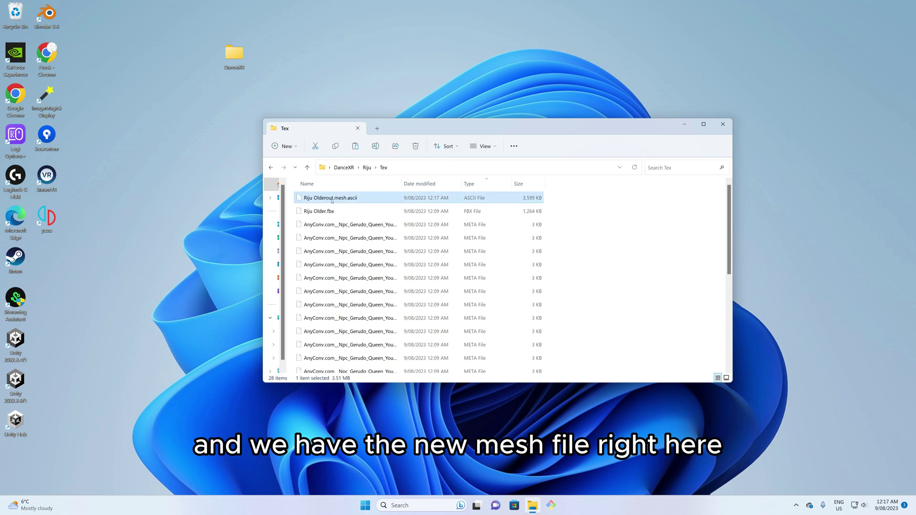
scroll(600, 293, "down", 1)
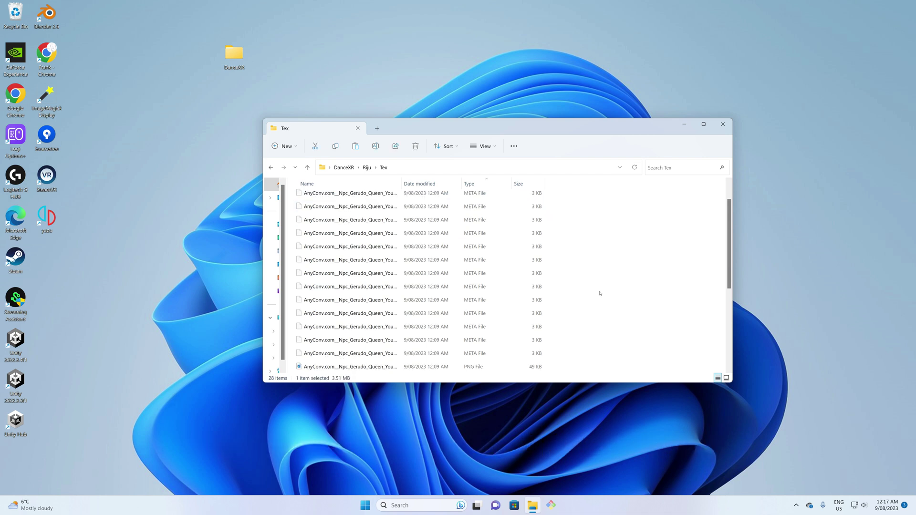
scroll(601, 293, "up", 1)
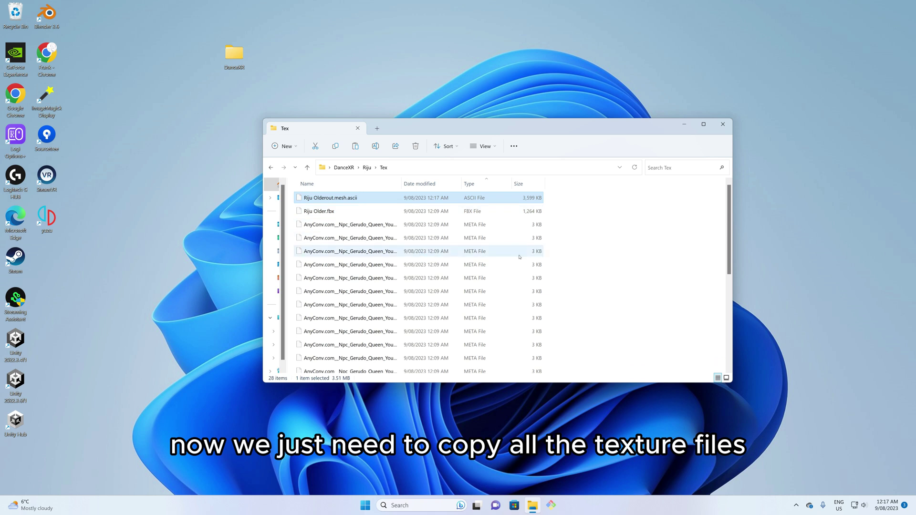
scroll(519, 257, "down", 3)
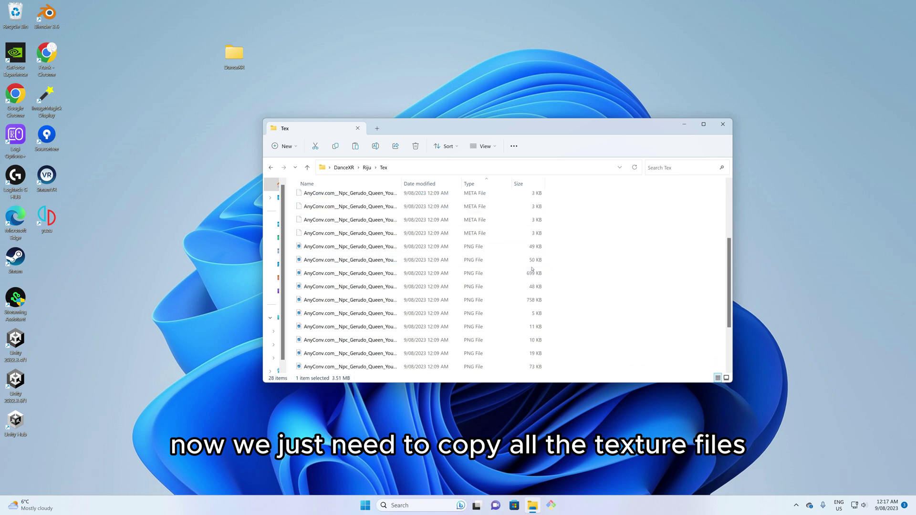
left_click(355, 369)
scroll(398, 320, "up", 3)
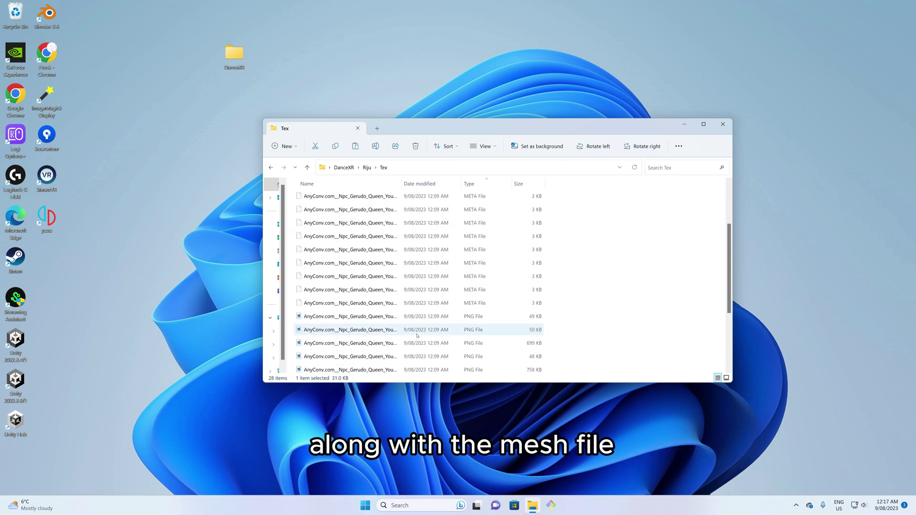
left_click(399, 320, "shift")
scroll(398, 320, "up", 3)
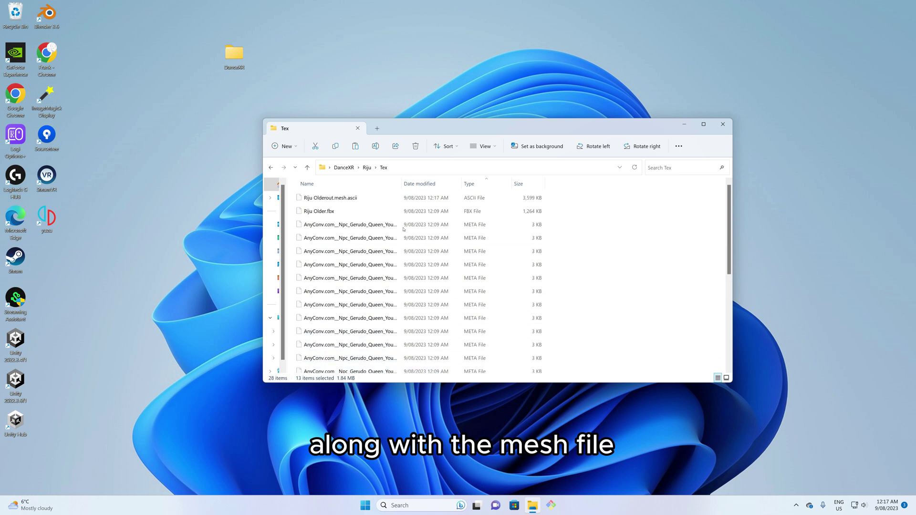
- Add Riju Olderout.mesh.ascii to the texture selection and go to DanceXR\content\actors
left_click(323, 199, "ctrl")
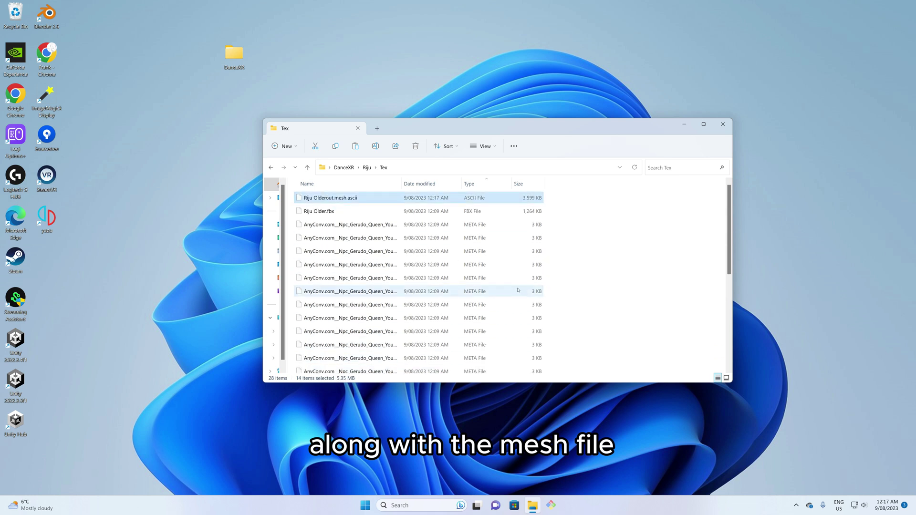
scroll(475, 279, "down", 5)
scroll(475, 279, "up", 5)
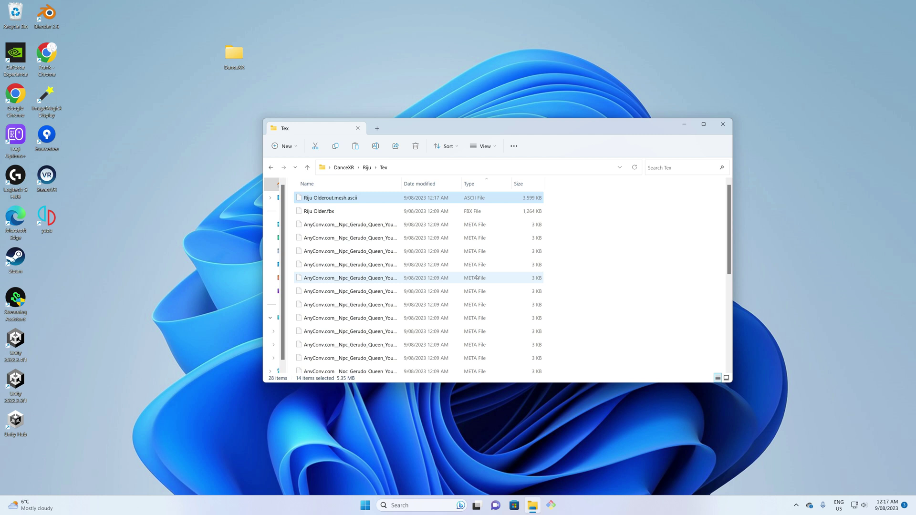
left_click(344, 167)
double_click(321, 198)
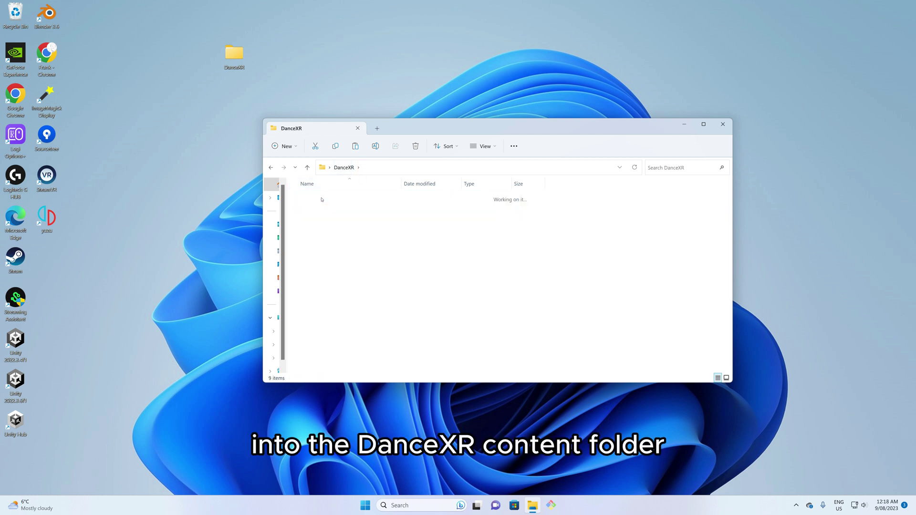
double_click(333, 212)
- Create a riju folder in actors and paste the textures and mesh.ascii into it
right_click(346, 272)
mouse_move(382, 349)
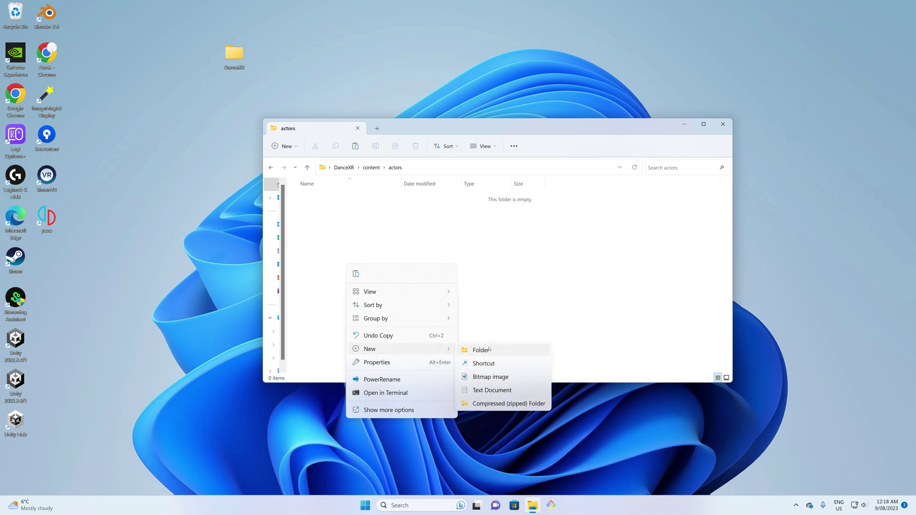
left_click(482, 352)
type("n")
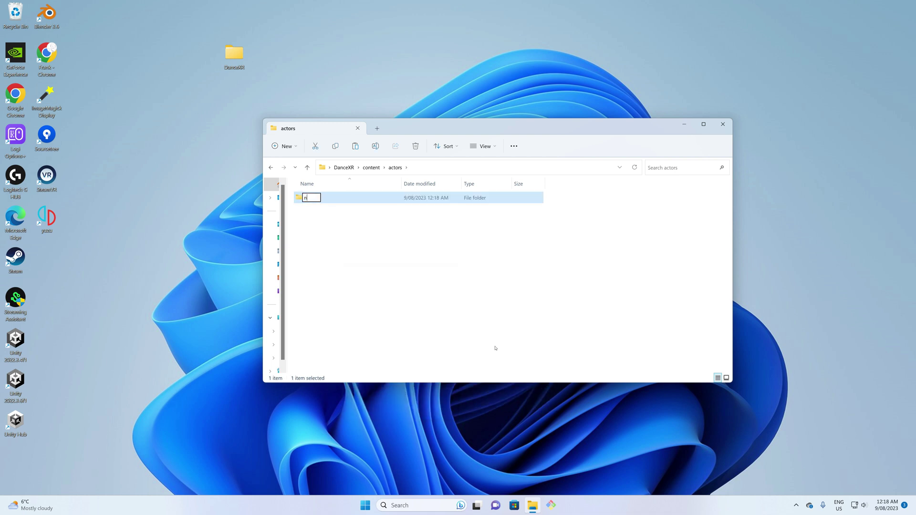
key("Return")
key("Return")
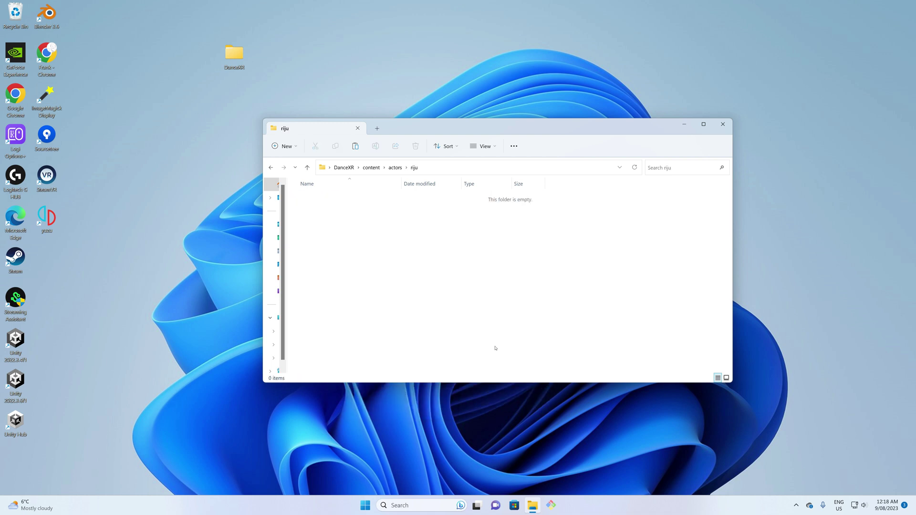
key("ctrl+v")
left_click(560, 329)
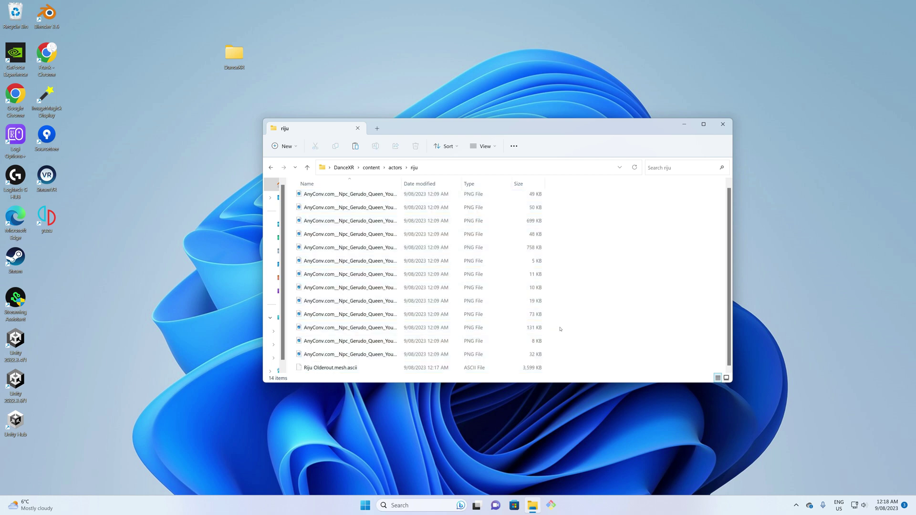
- Launch DanceXR.exe from the DanceXR HD Pro_win64 folder
left_click(351, 168)
double_click(329, 211)
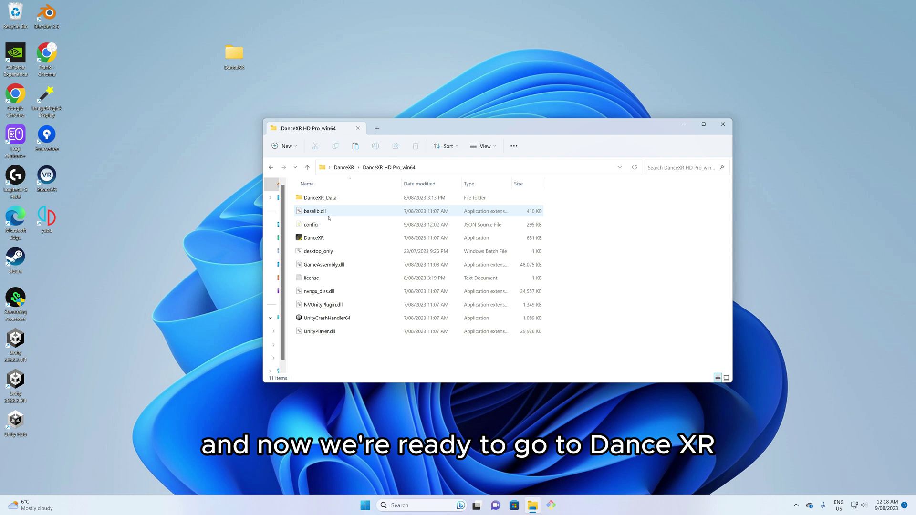
double_click(322, 240)
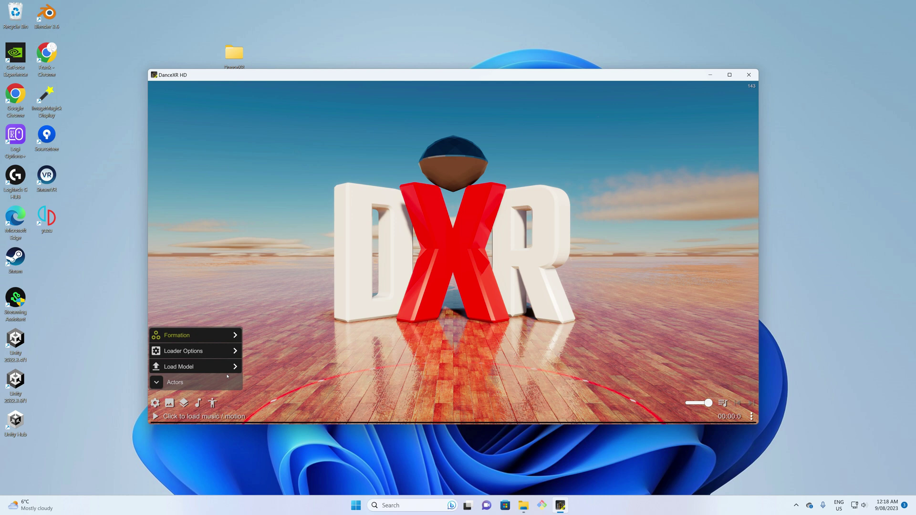
- Load the Riju Olderout model from Folders and open its Settings > Bone Mapper
left_click(190, 366)
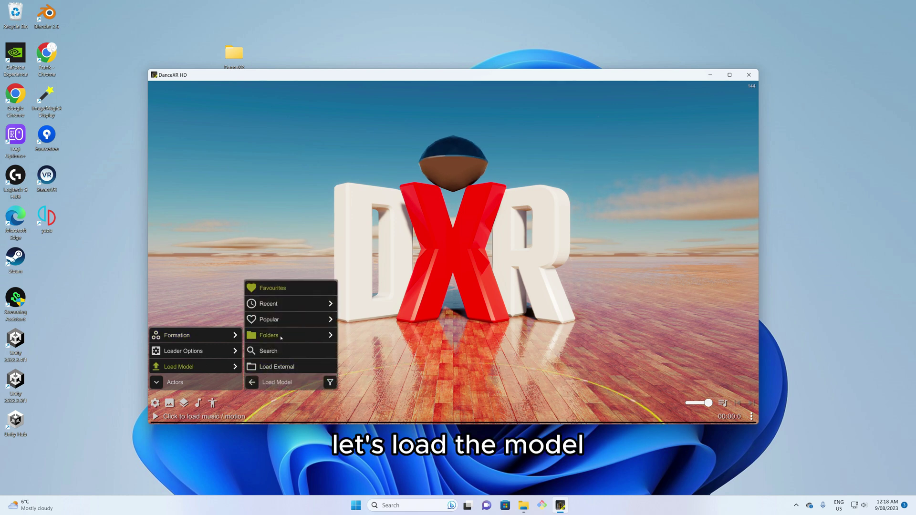
left_click(270, 335)
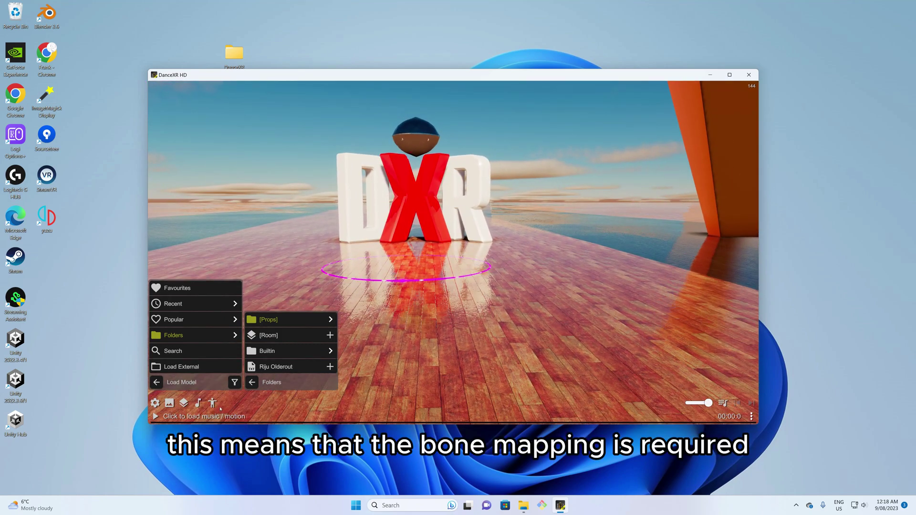
left_click(213, 403)
left_click(192, 306)
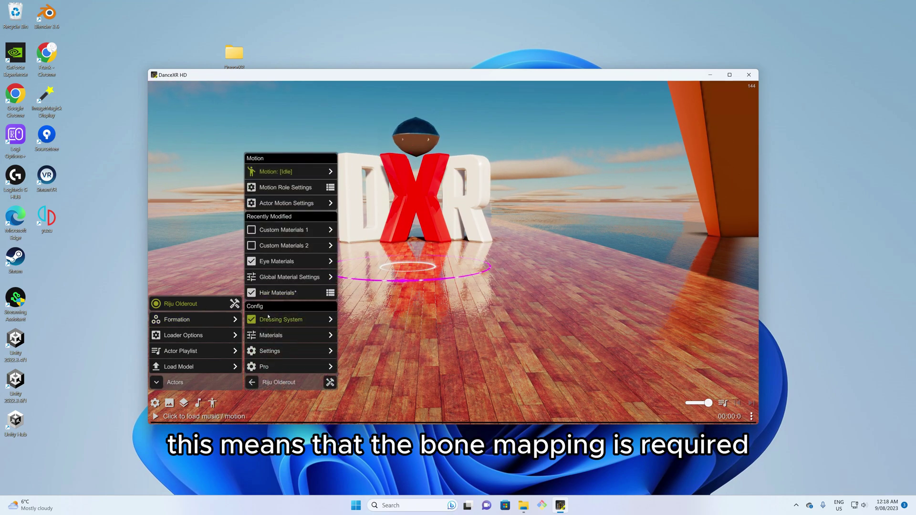
left_click(276, 352)
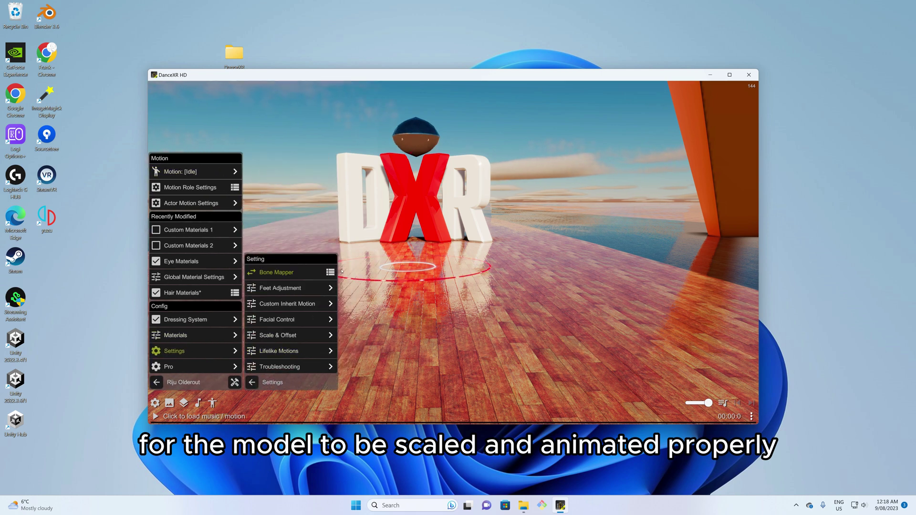
left_click(292, 273)
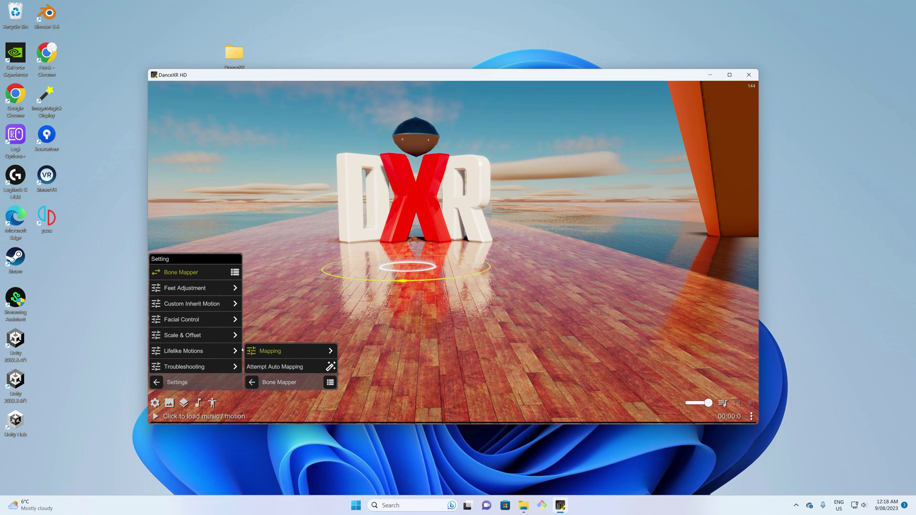
- Return to the actor's options and reopen Settings > Bone Mapper > Mapping to view the bone list
left_click(162, 382)
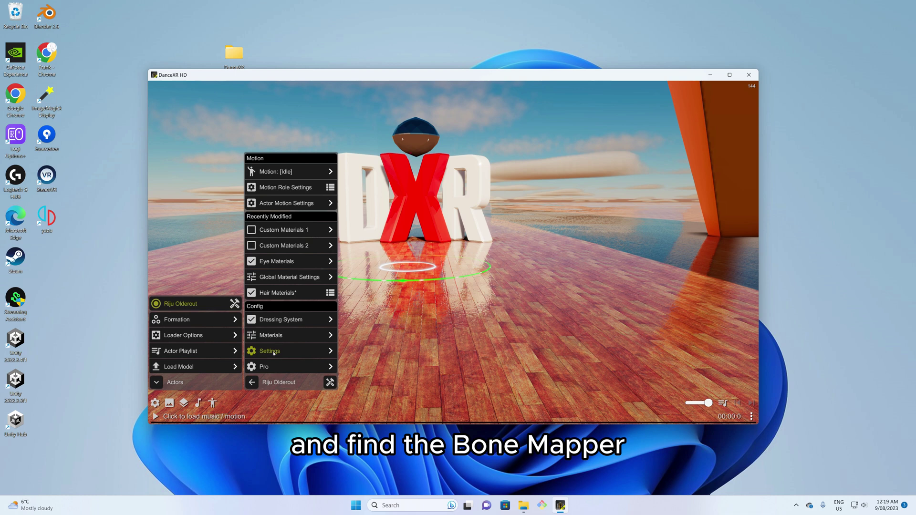
left_click(275, 353)
left_click(279, 274)
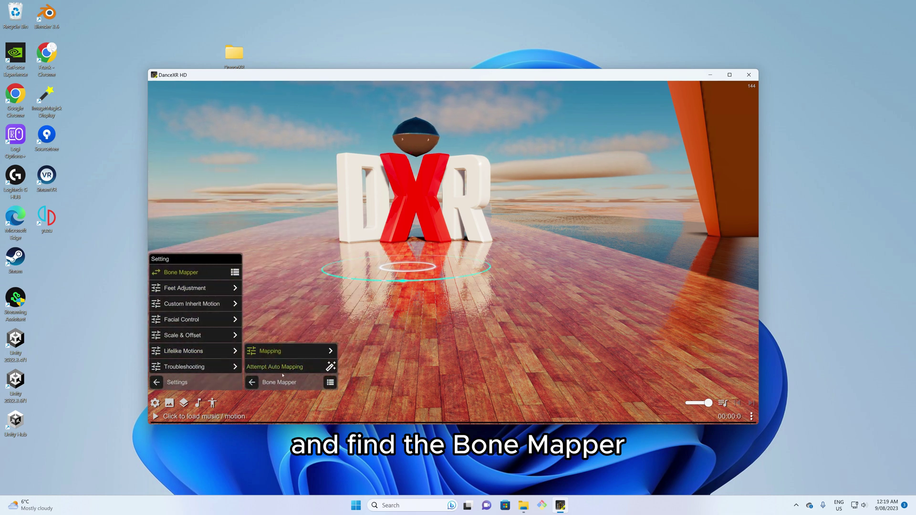
left_click(277, 351)
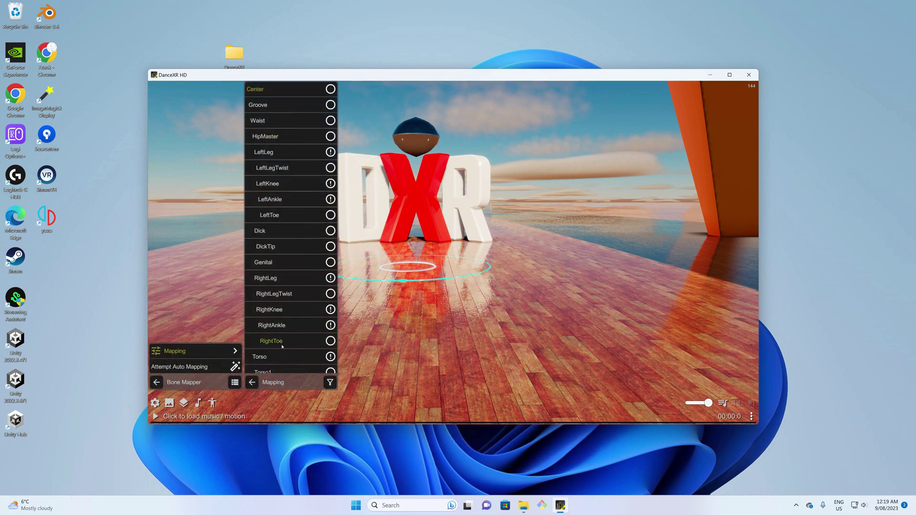
scroll(282, 346, "down", 15)
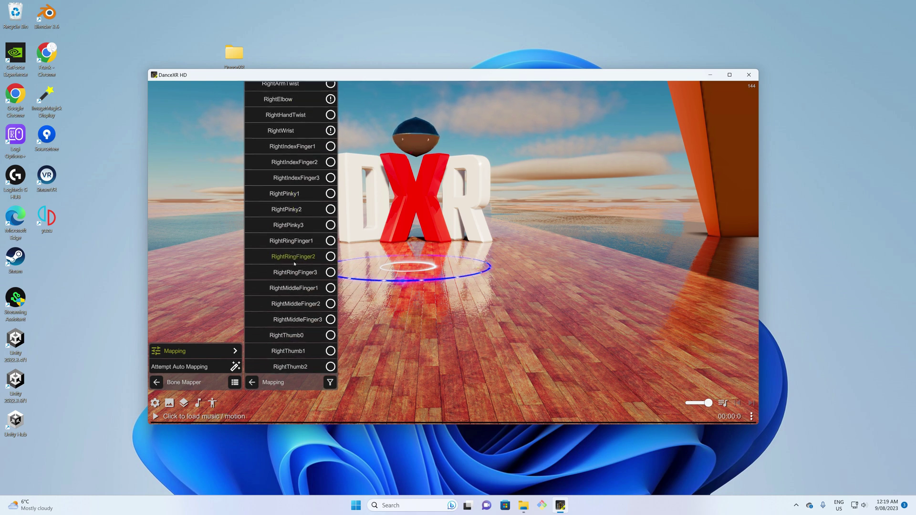
scroll(307, 196, "up", 15)
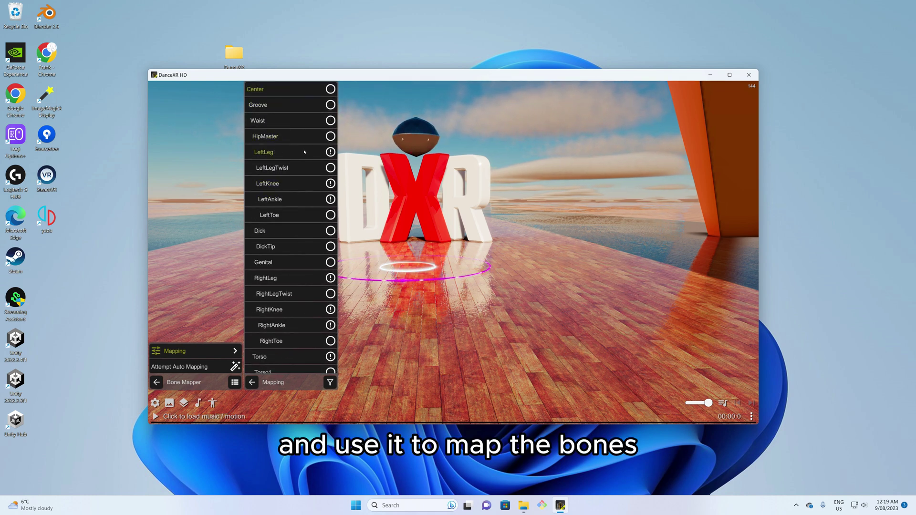
- Open LeftLeg's list of the model's candidate bones and browse it
left_click(289, 154)
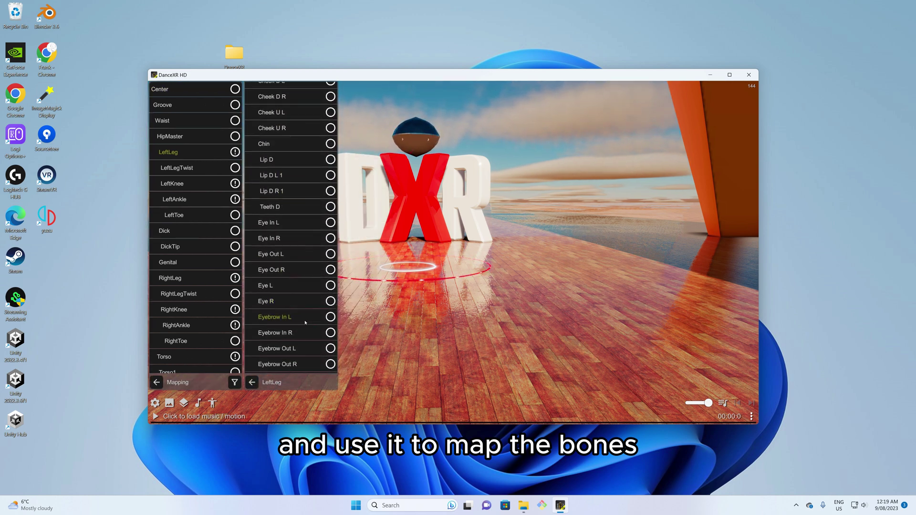
scroll(305, 229, "up", 5)
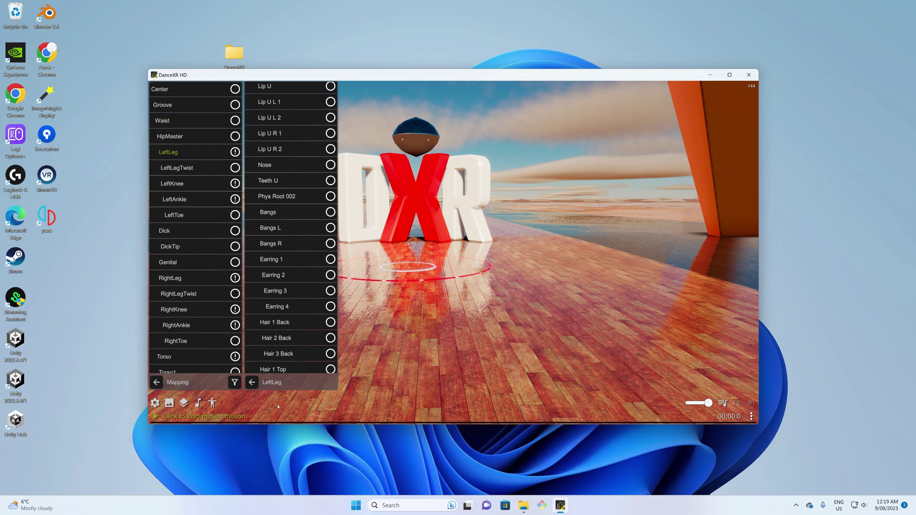
scroll(202, 182, "down", 15)
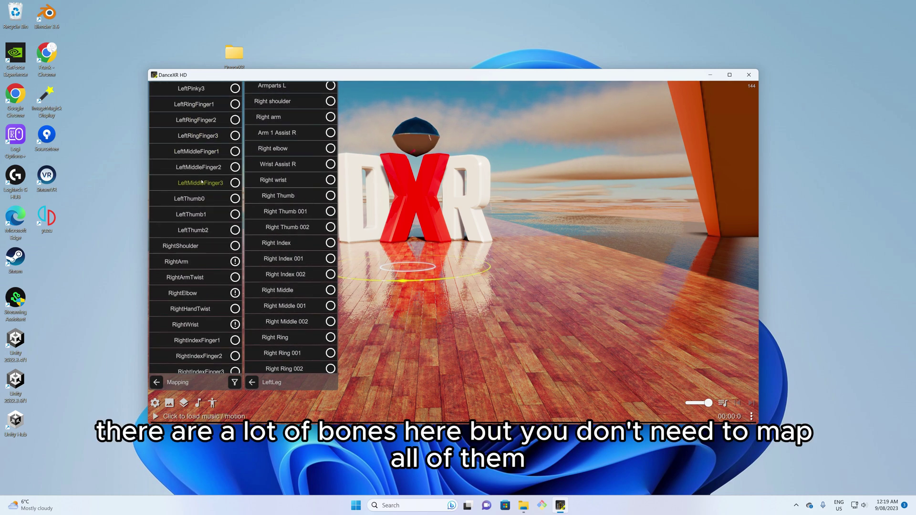
scroll(201, 182, "up", 15)
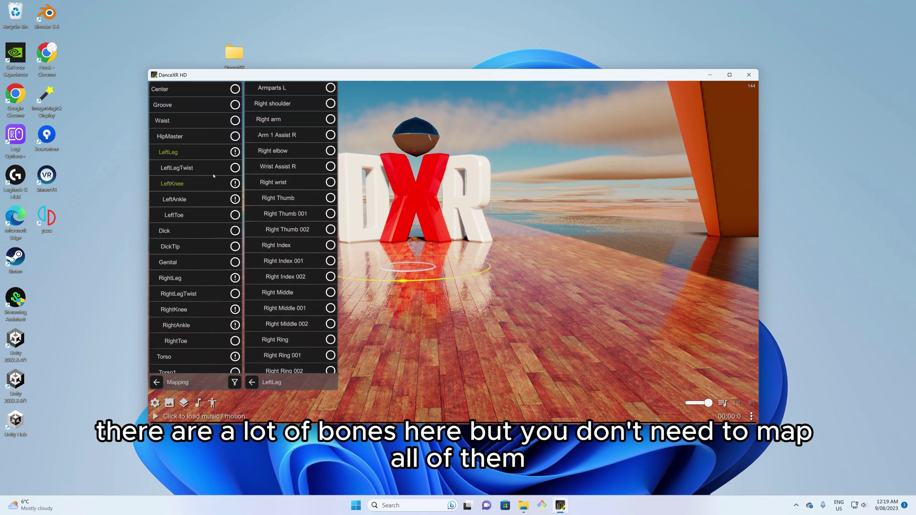
scroll(215, 215, "down", 3)
scroll(236, 188, "up", 3)
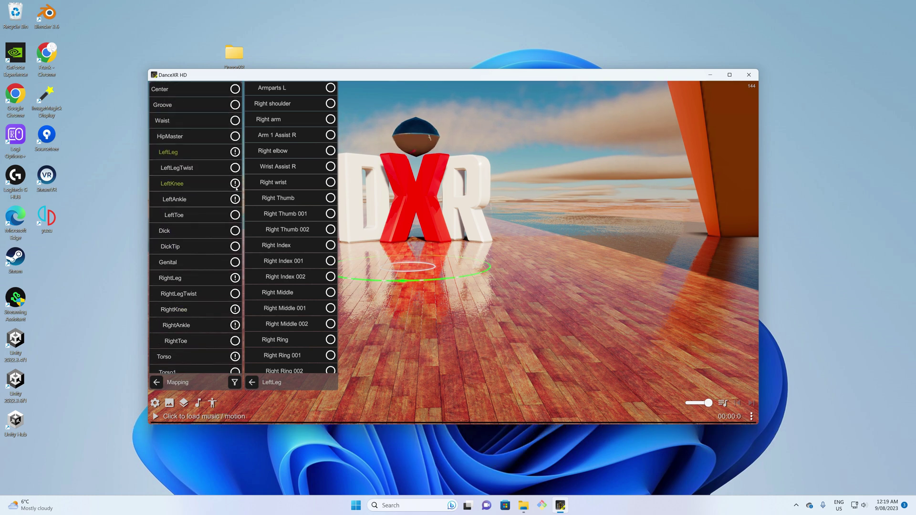
scroll(301, 276, "down", 5)
scroll(296, 298, "up", 3)
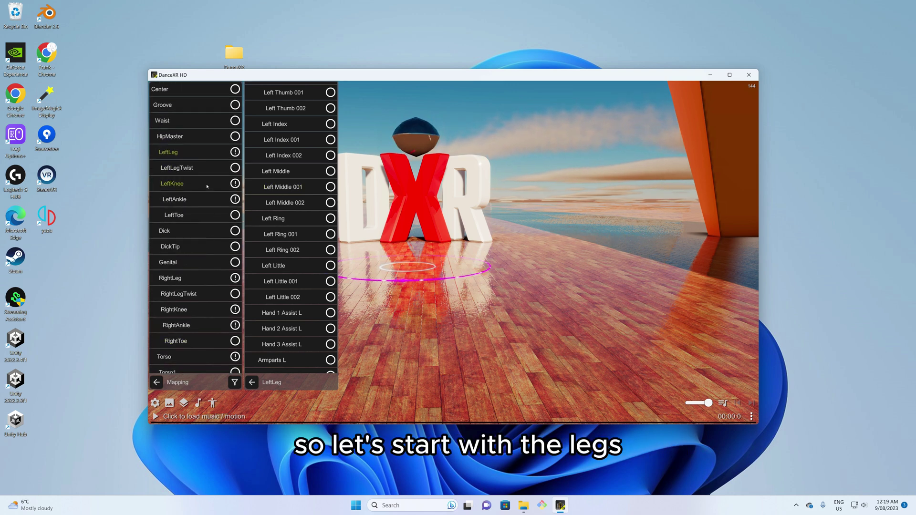
- Map LeftLeg to the model's Left leg bone
left_click(183, 156)
scroll(281, 231, "down", 10)
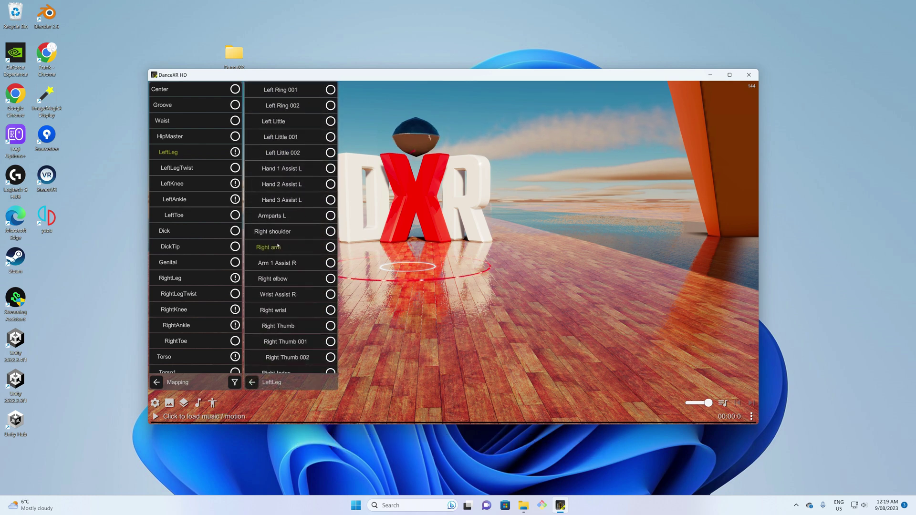
scroll(280, 231, "down", 10)
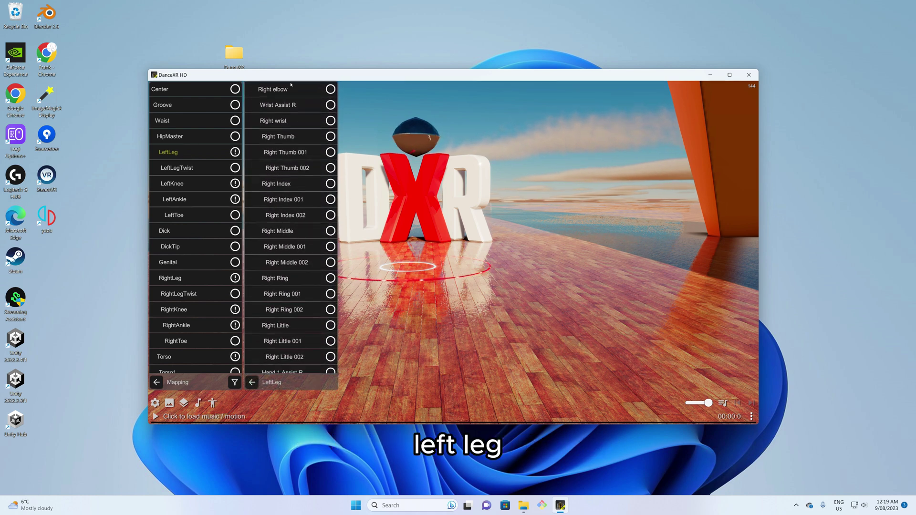
scroll(302, 231, "down", 10)
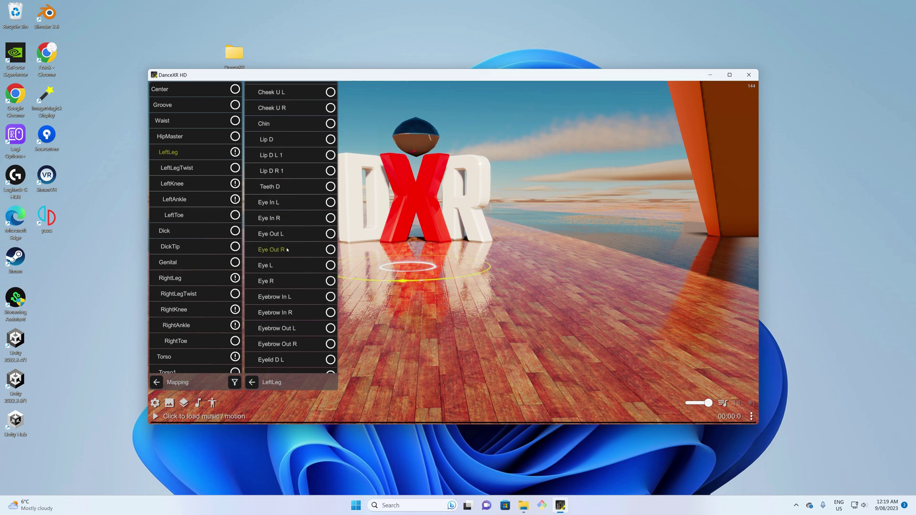
scroll(298, 146, "down", 10)
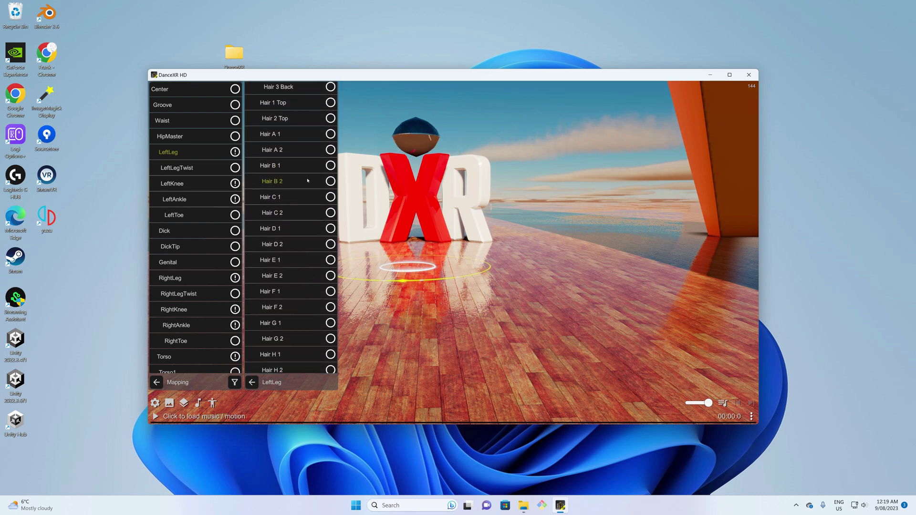
scroll(296, 214, "down", 10)
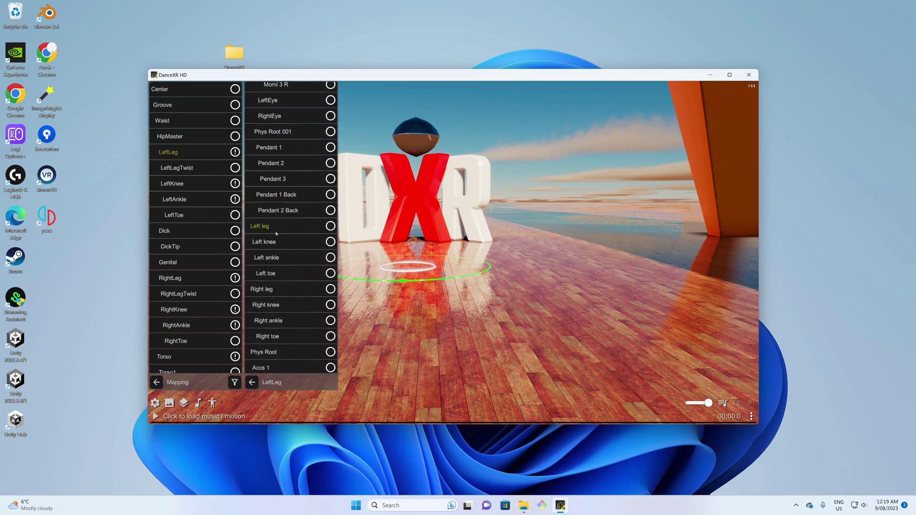
left_click(275, 228)
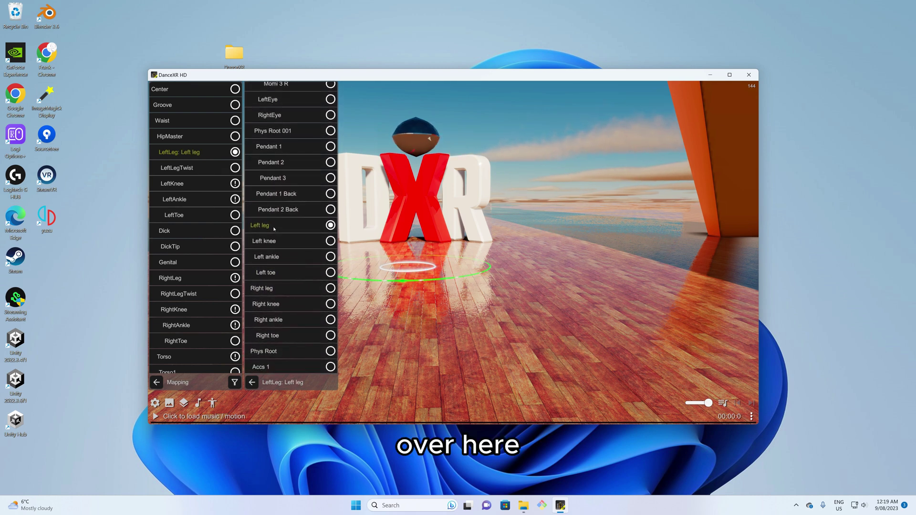
- Map LeftKnee, LeftAnkle and LeftToe to the Left knee, Left ankle and Left toe bones
left_click(180, 188)
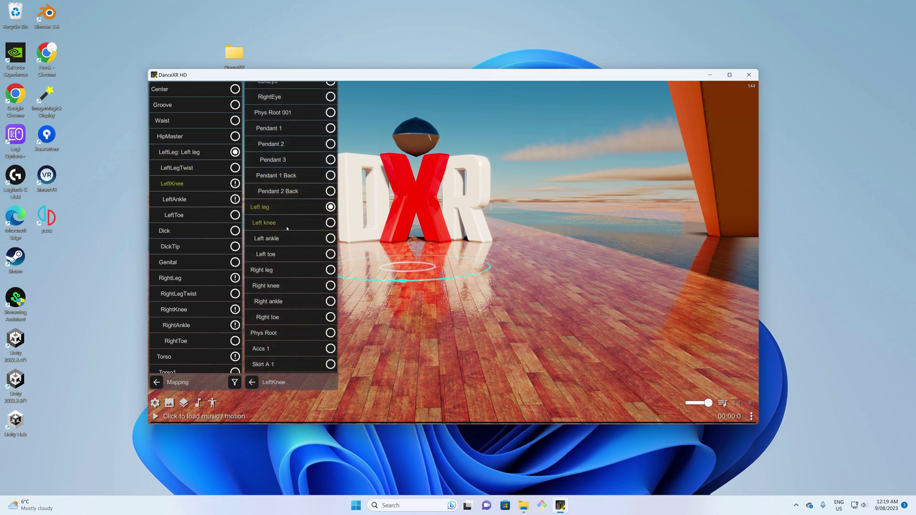
left_click(199, 201)
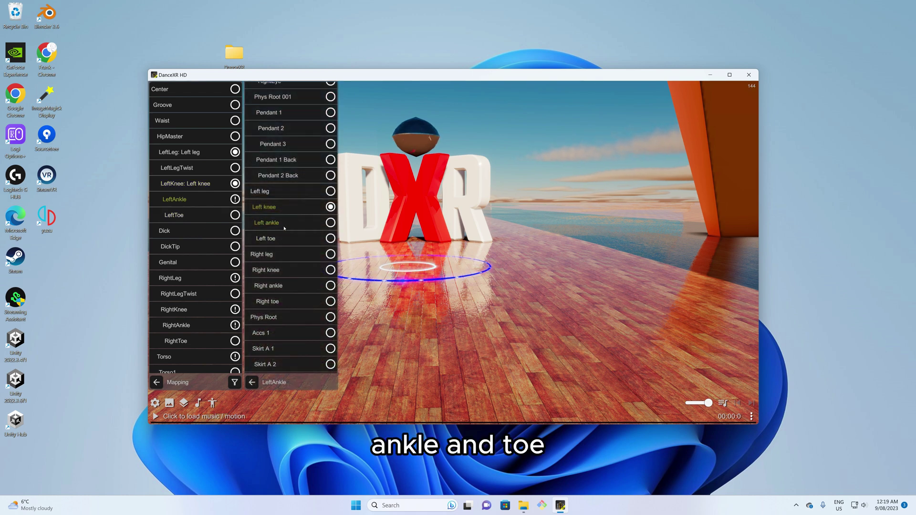
left_click(189, 217)
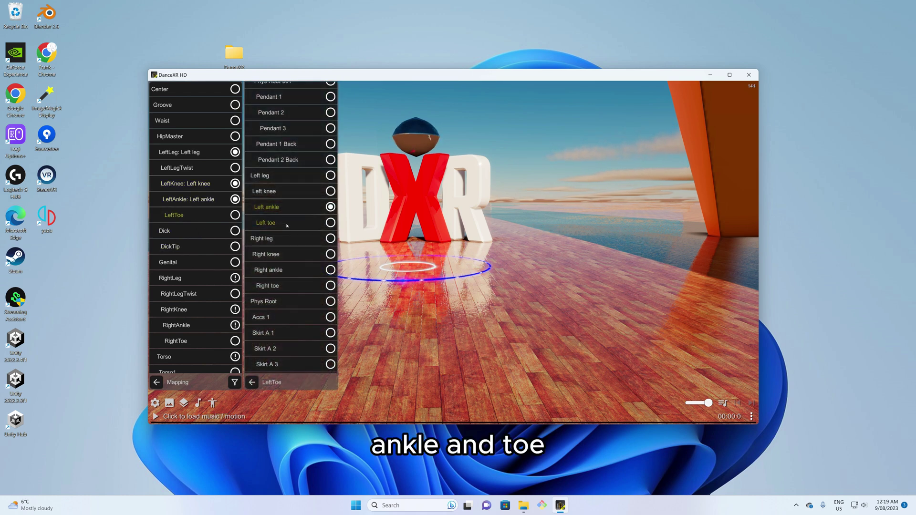
scroll(198, 330, "down", 3)
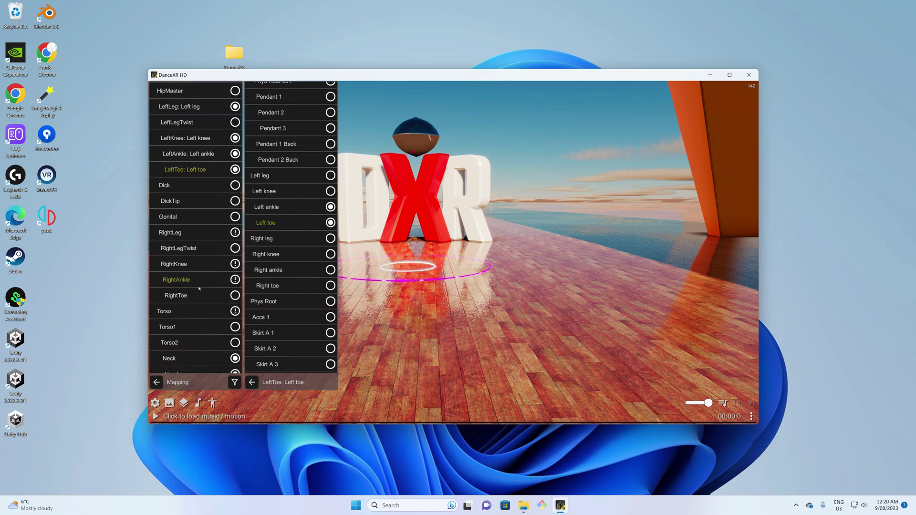
scroll(197, 340, "up", 3)
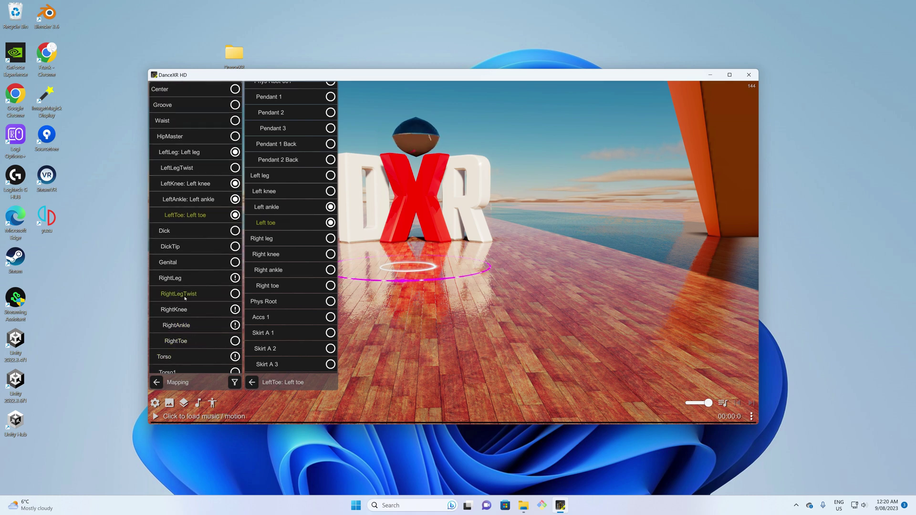
- Map RightLeg to the model's Right leg bone
left_click(181, 278)
scroll(287, 321, "down", 6)
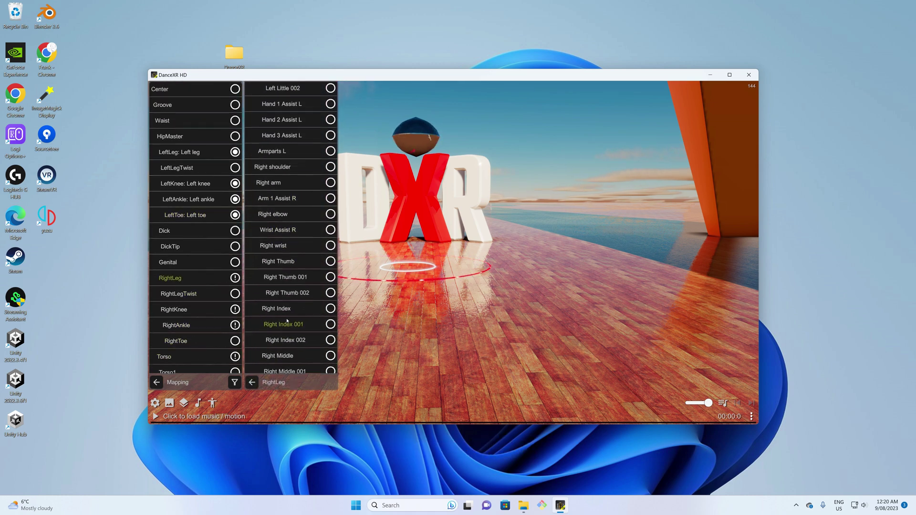
scroll(286, 321, "down", 15)
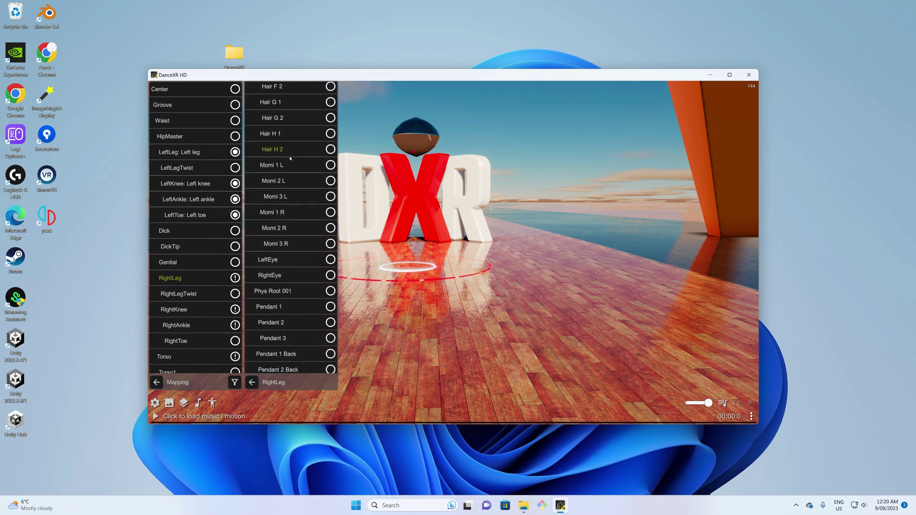
scroll(290, 159, "down", 5)
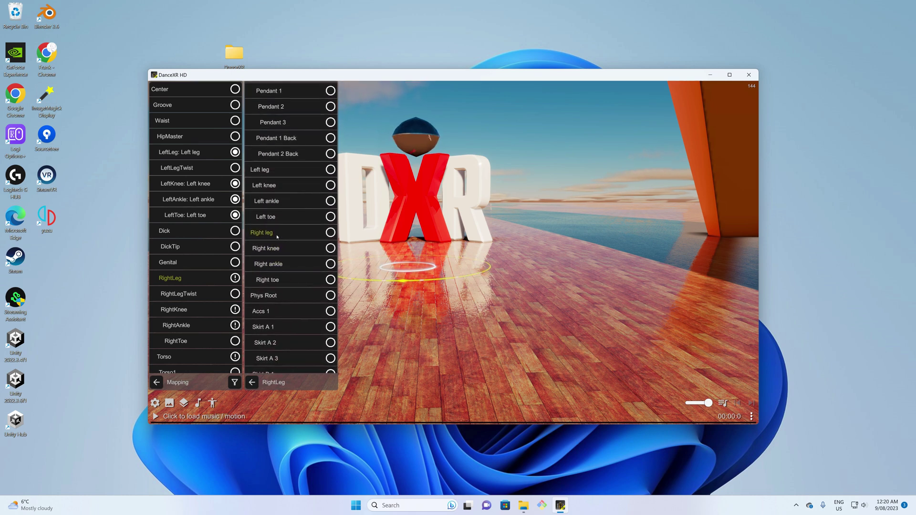
left_click(200, 309)
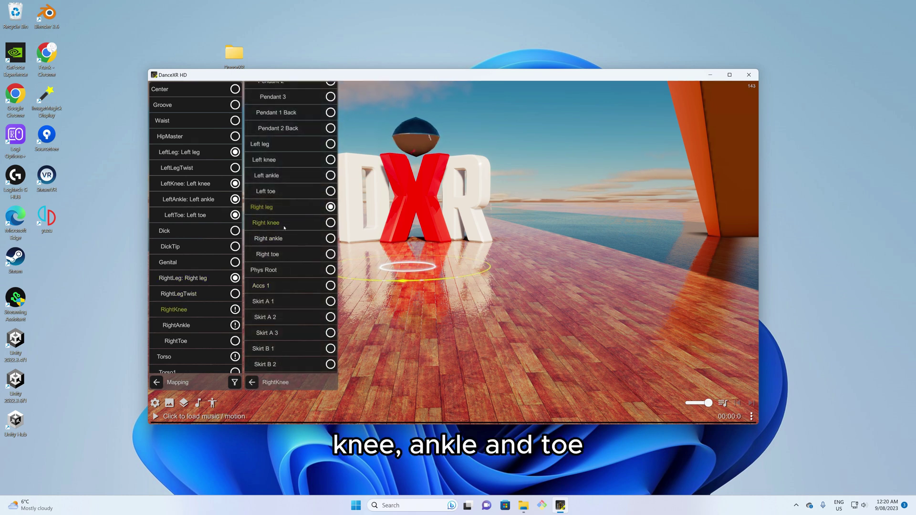
- Map RightKnee, RightAnkle and RightToe to the Right knee, Right ankle and Right toe bones
left_click(265, 248)
left_click(270, 223)
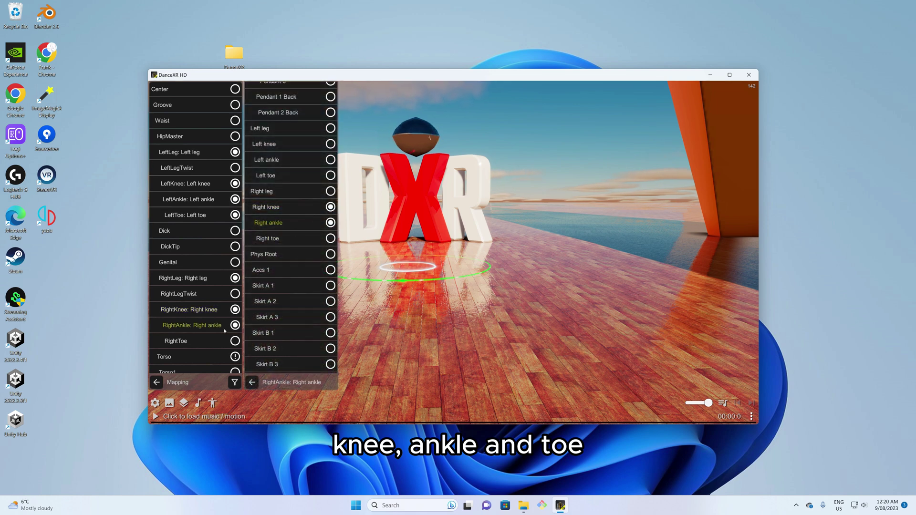
left_click(200, 341)
left_click(284, 226)
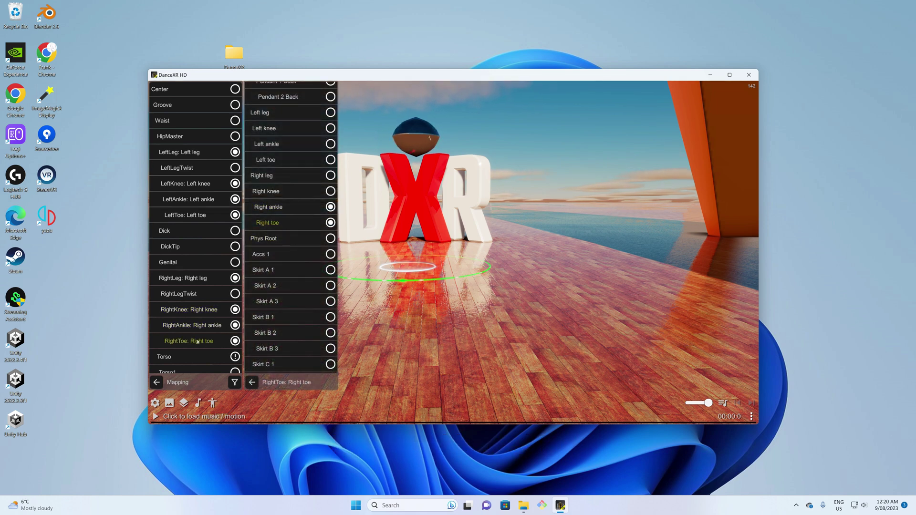
left_click_drag(197, 341, 205, 206)
left_click(187, 211)
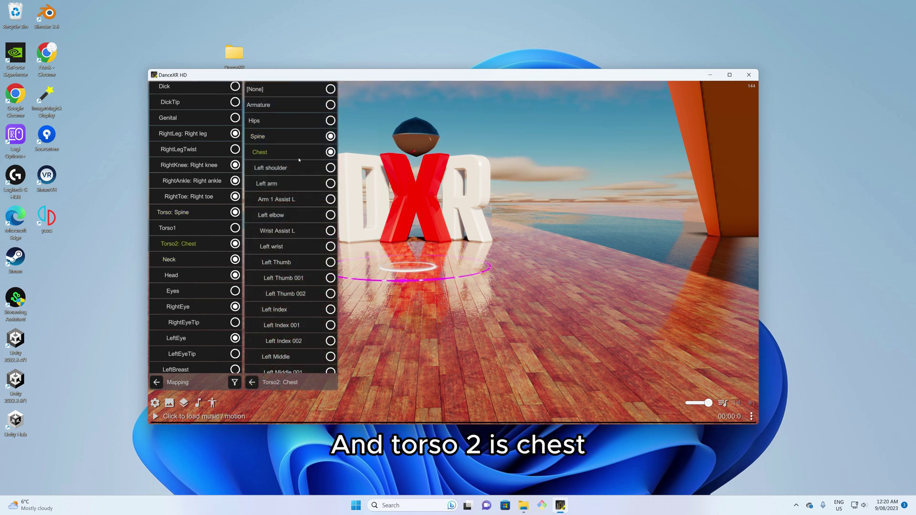
- Map LeftArm to the model's Left arm bone
left_click_drag(194, 340, 198, 188)
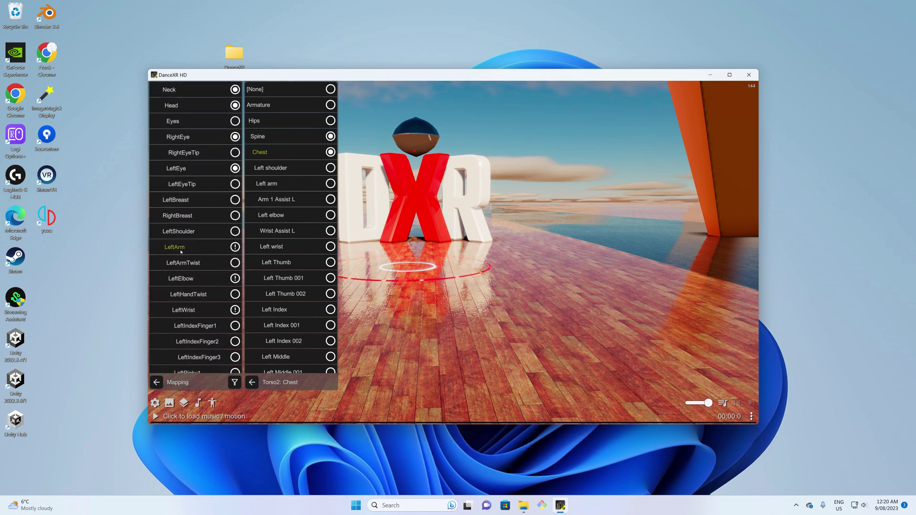
left_click(186, 247)
scroll(294, 282, "down", 1)
scroll(293, 282, "up", 1)
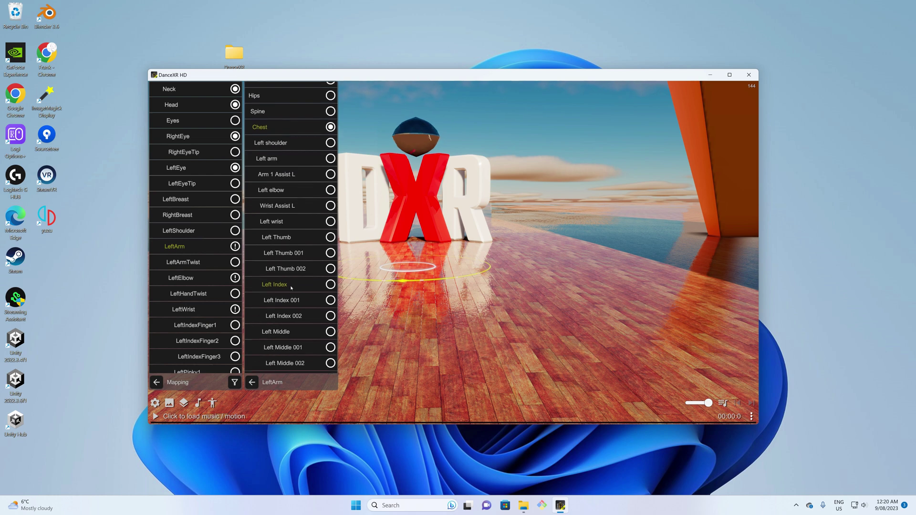
left_click(275, 165)
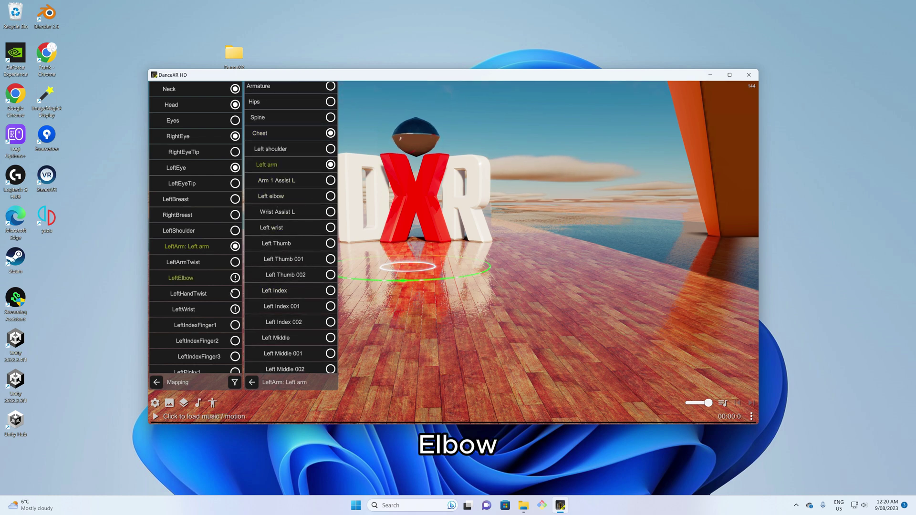
- Map LeftElbow and LeftWrist to the model's Left elbow and Left wrist bones
left_click(215, 281)
left_click(280, 220)
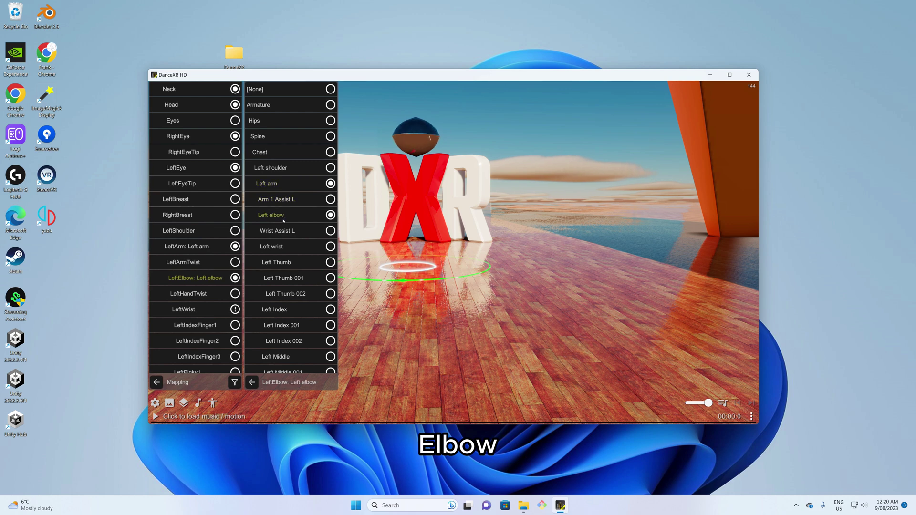
left_click(198, 310)
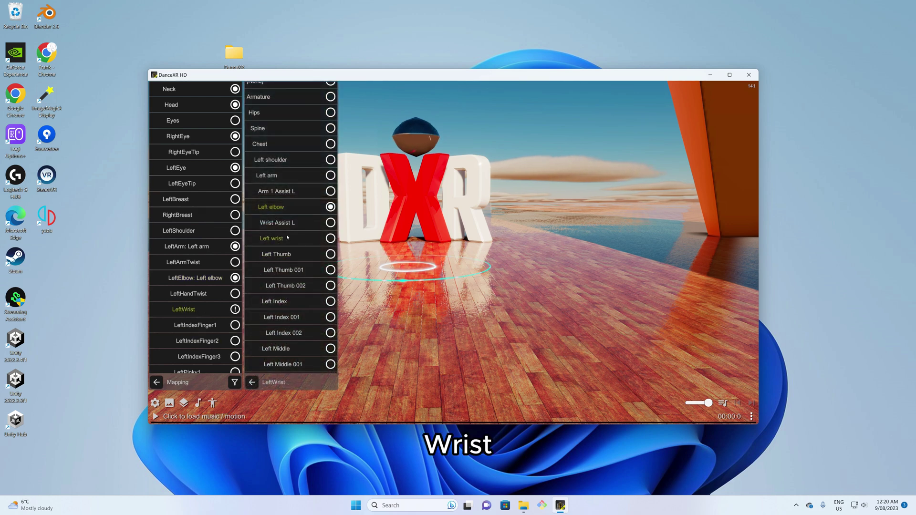
scroll(187, 228, "down", 6)
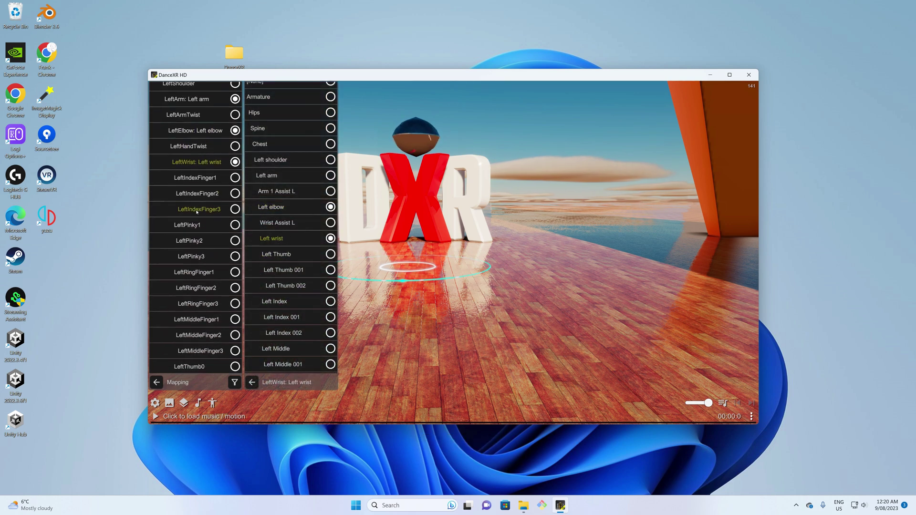
left_click_drag(187, 227, 188, 157)
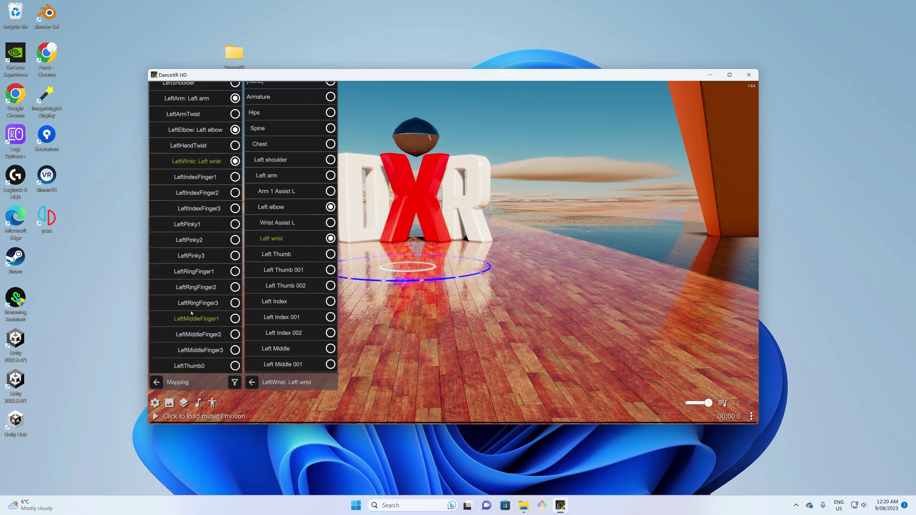
scroll(191, 286, "down", 2)
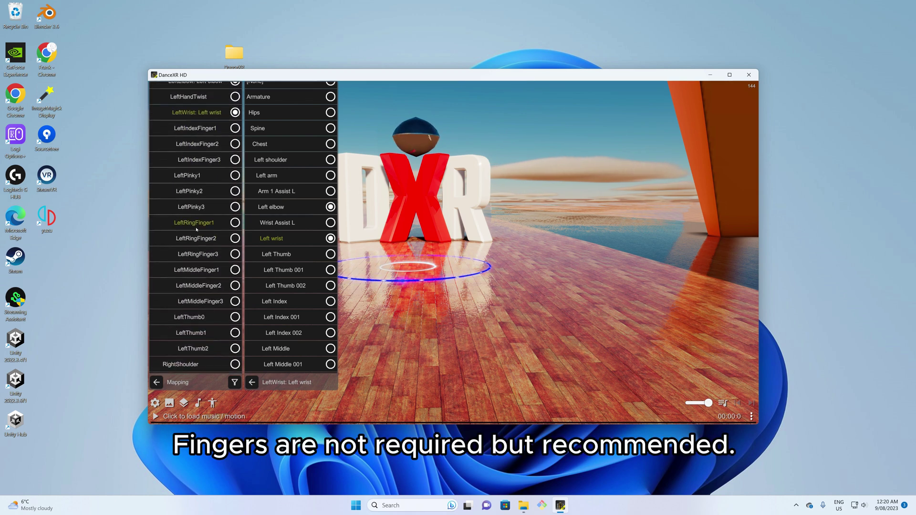
mouse_move(196, 229)
left_mouse_down()
mouse_move(202, 217)
mouse_move(203, 263)
mouse_move(203, 223)
left_mouse_up()
scroll(204, 264, "down", 6)
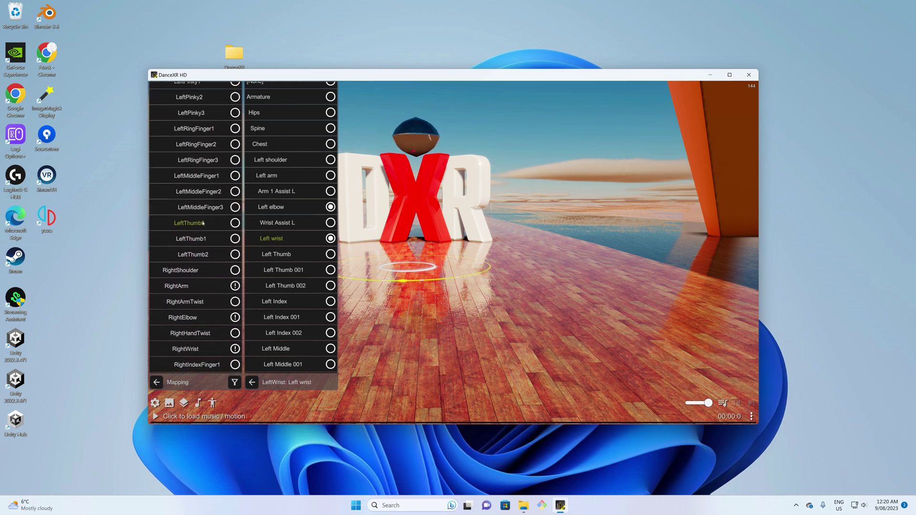
scroll(203, 223, "up", 6)
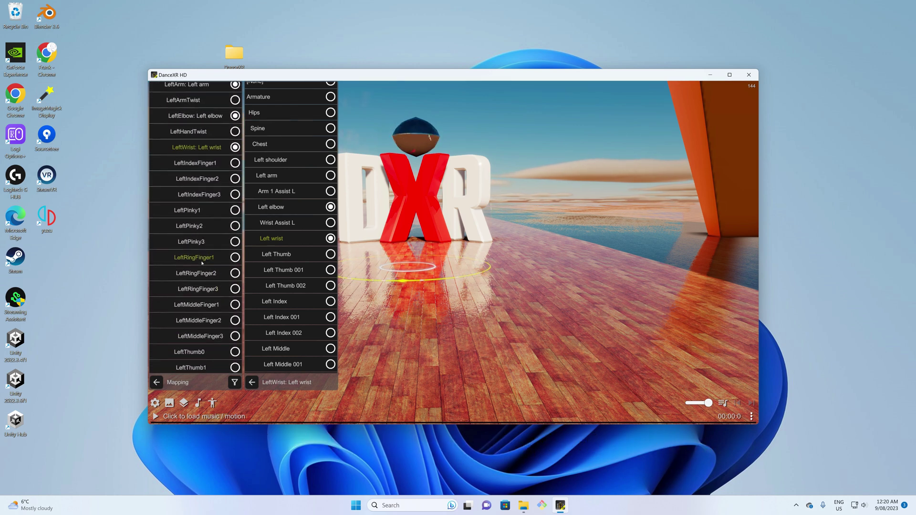
scroll(211, 290, "down", 7)
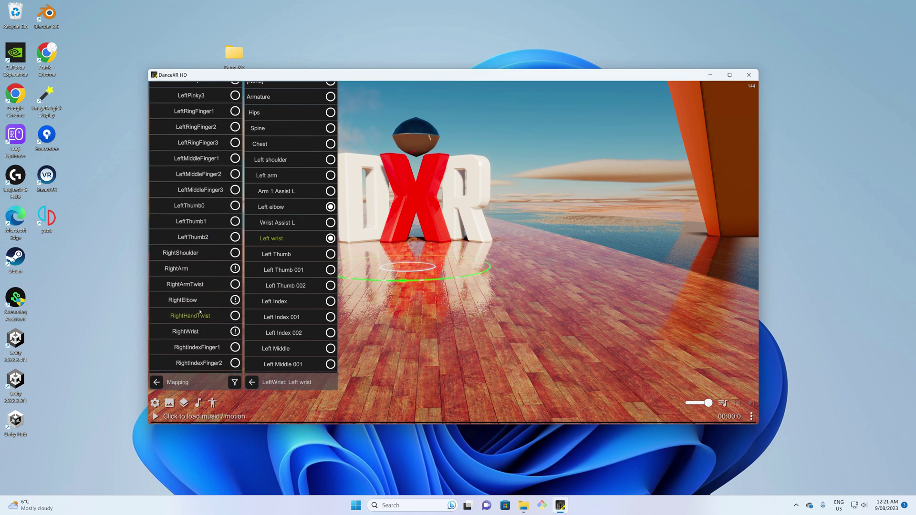
- Assign Right arm, Right elbow and Right wrist bones to RightArm, RightElbow and RightWrist
left_click(203, 270)
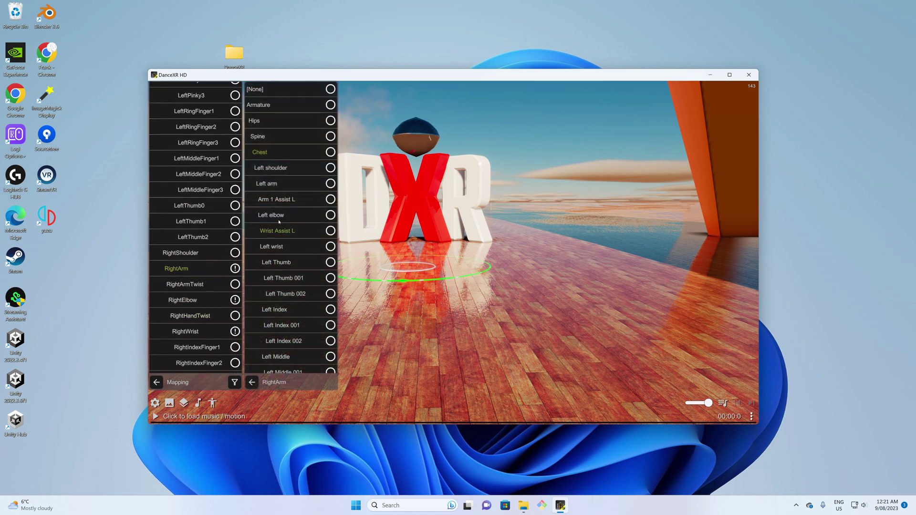
scroll(296, 315, "down", 10)
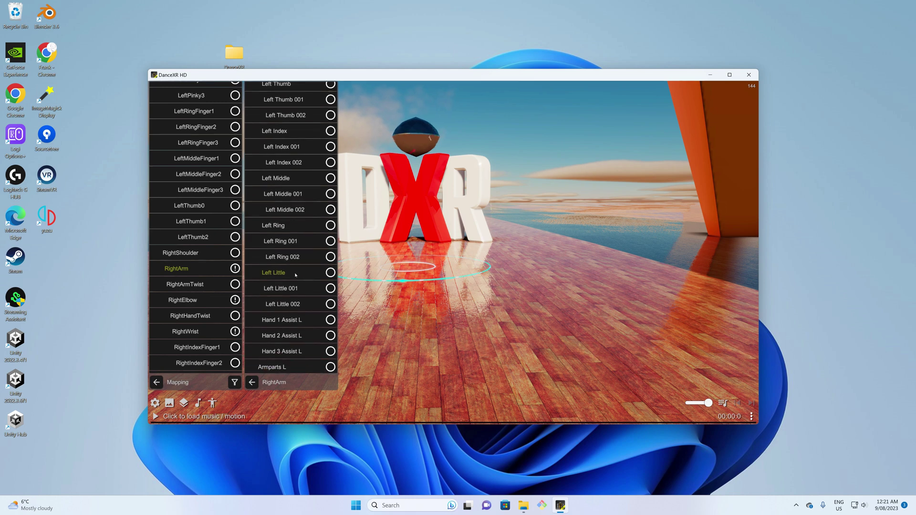
scroll(291, 293, "down", 2)
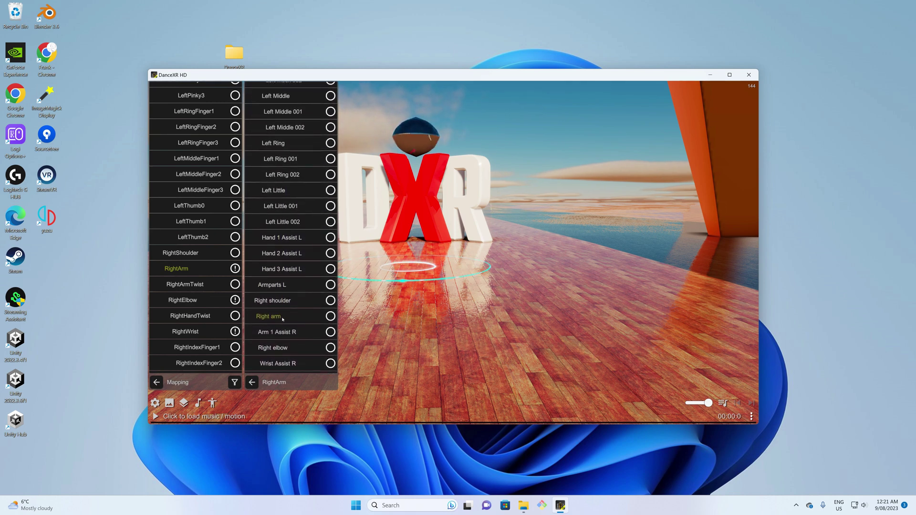
left_click(281, 316)
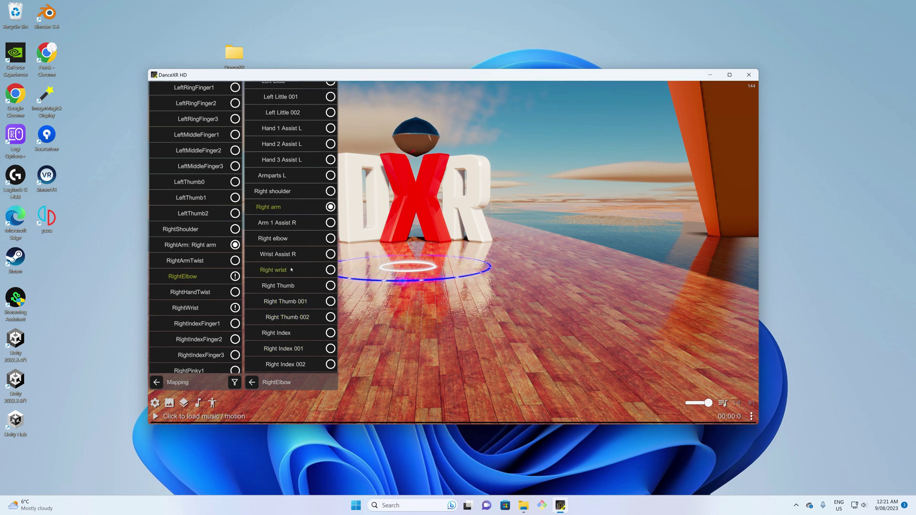
left_click(283, 239)
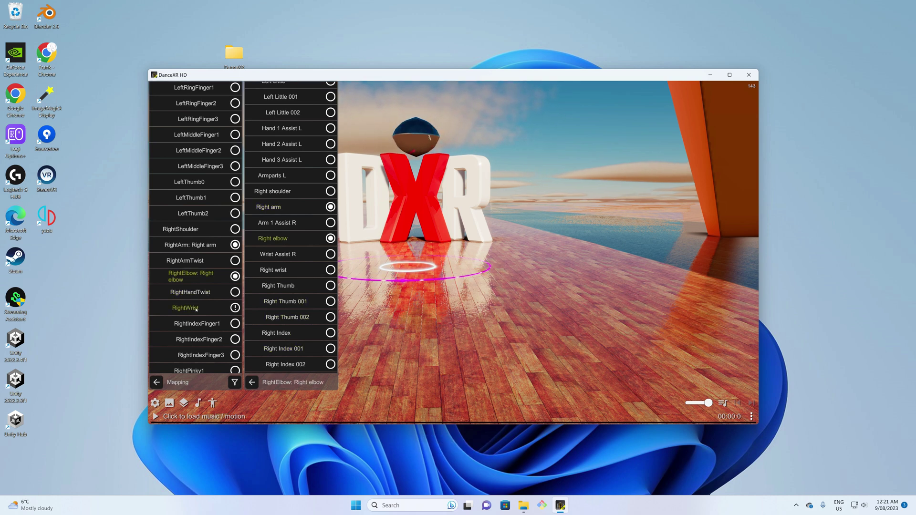
left_click(196, 307)
left_click(281, 240)
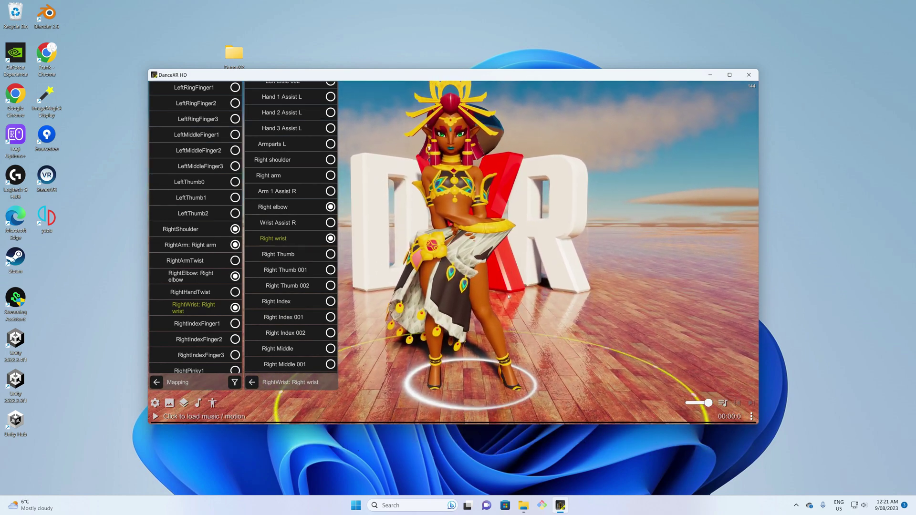
- Map Center to the model's Armature bone, then turn the view to face Riju
scroll(195, 170, "up", 10)
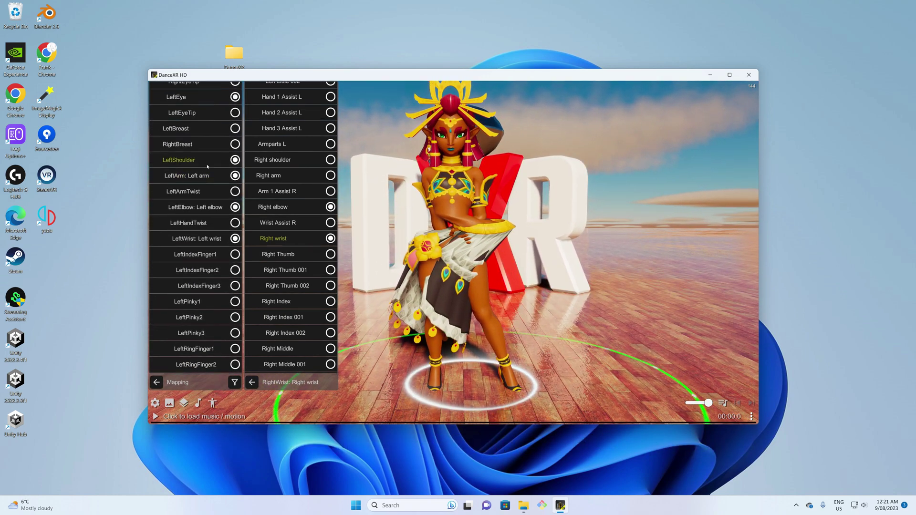
scroll(196, 170, "up", 1)
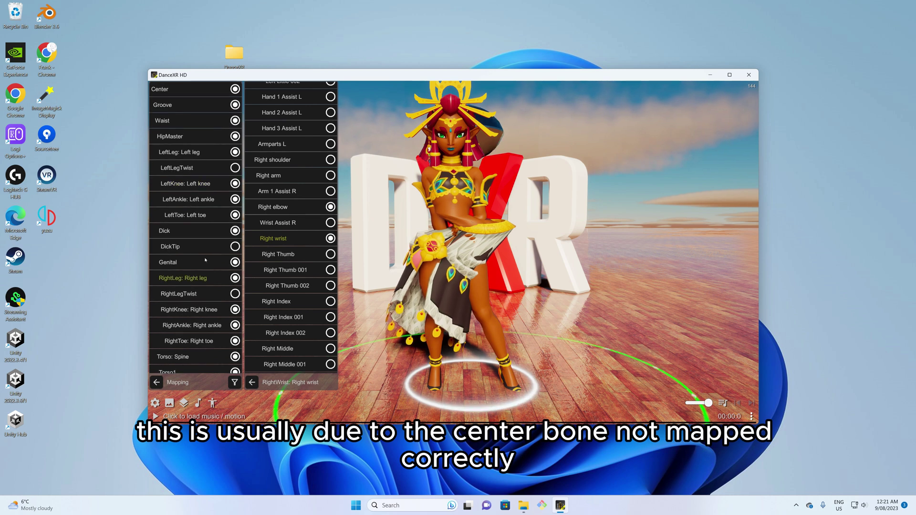
left_click(171, 90)
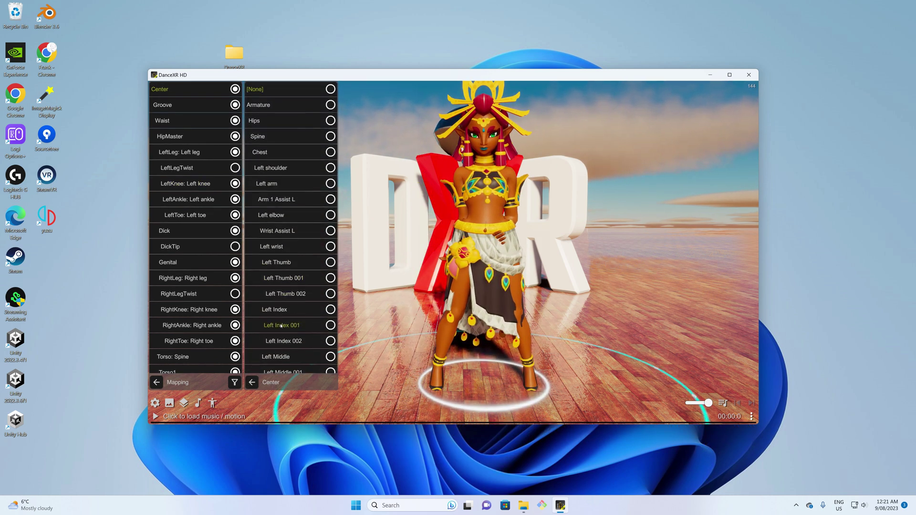
left_click(292, 106)
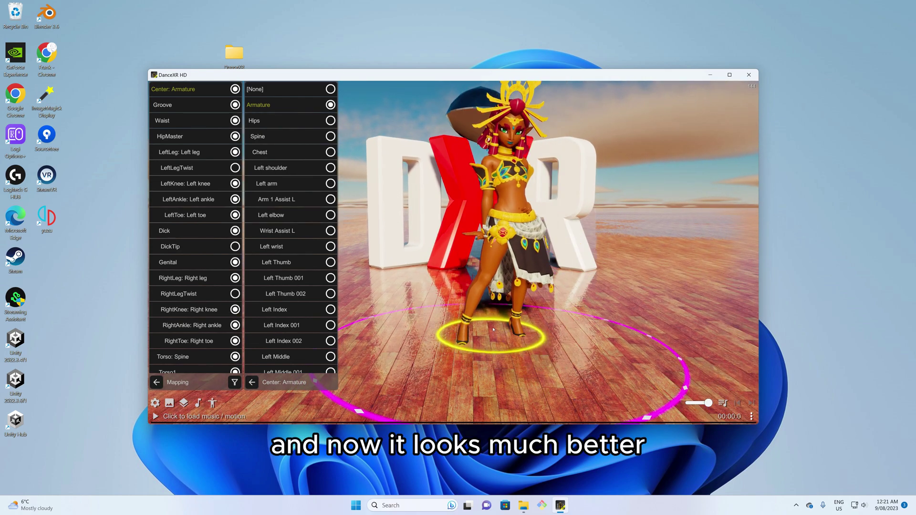
left_click_drag(481, 333, 517, 333)
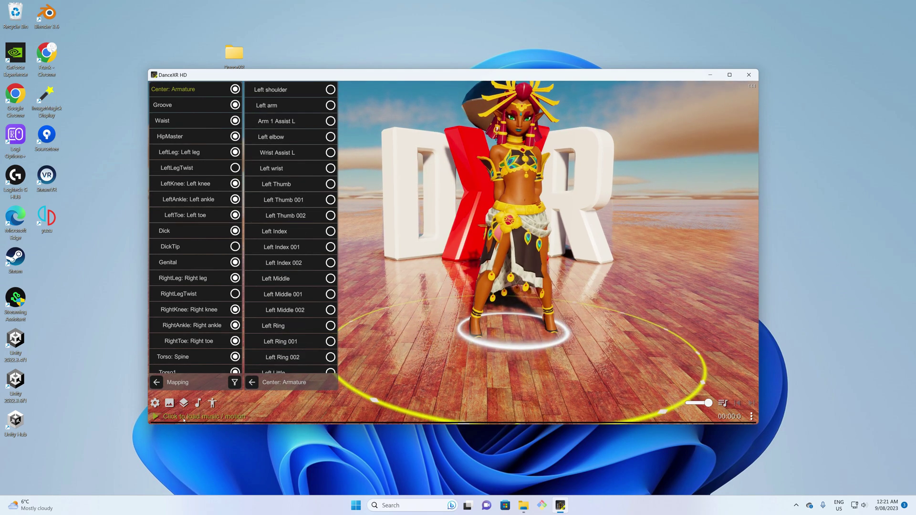
- Open the Riju actor's Pro > Skirt Physics settings
left_click(160, 385)
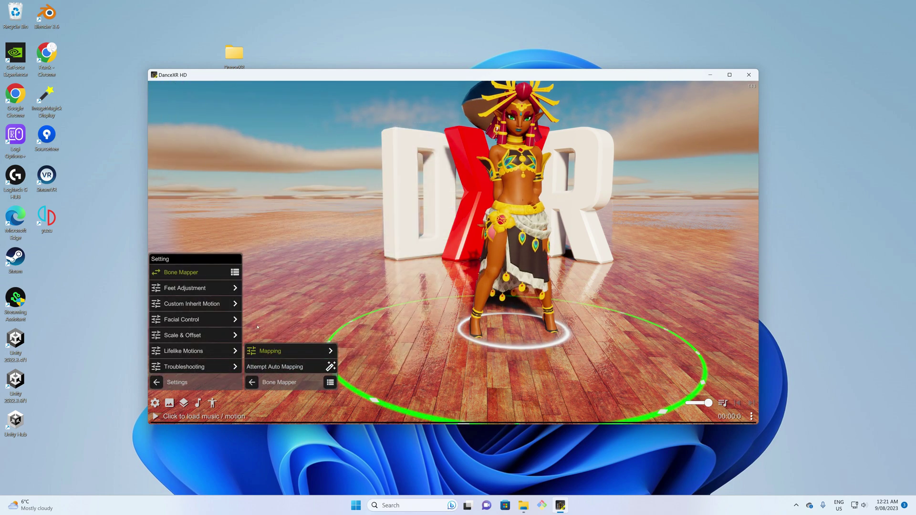
left_click(213, 404)
left_click(186, 304)
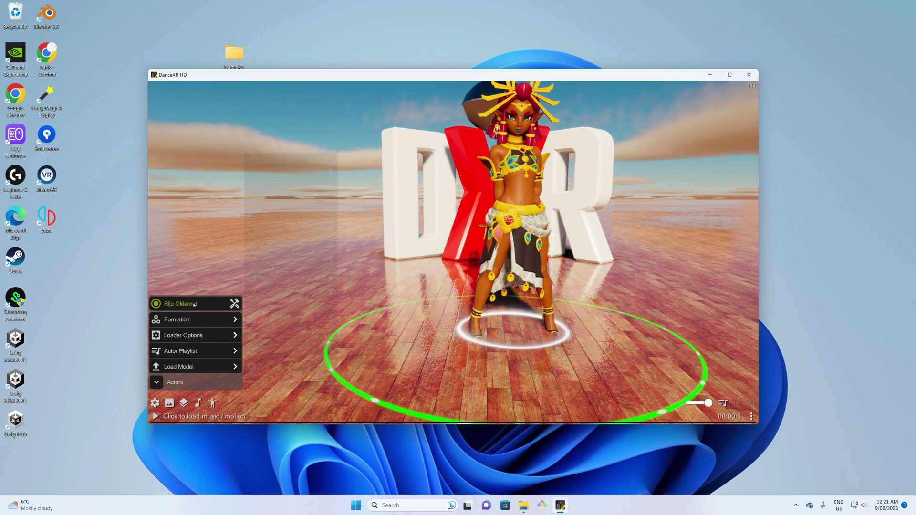
left_click(277, 366)
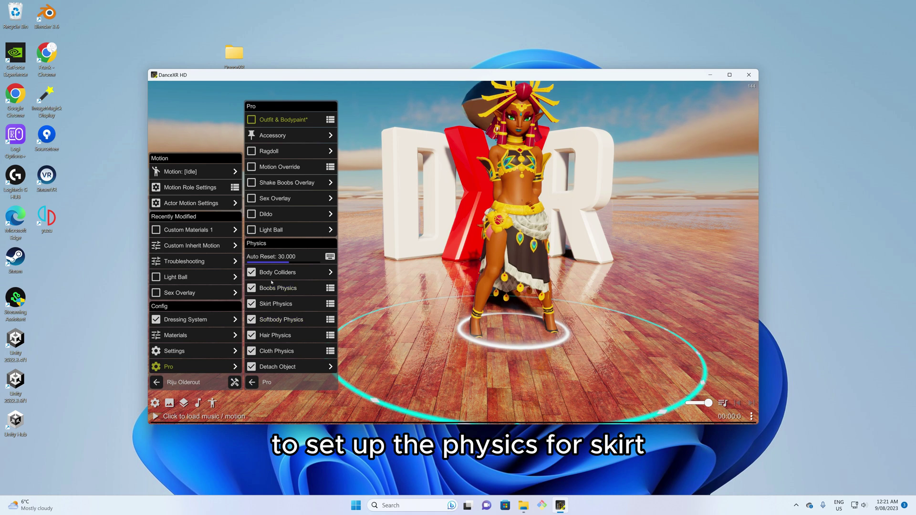
left_click(286, 306)
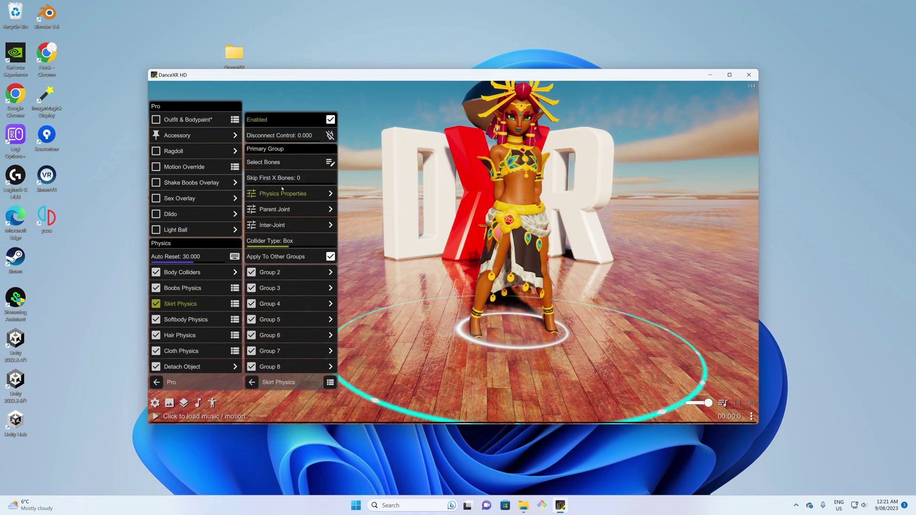
- Start skirt bone selection and expand Master > Groove > Waist > HipMaster > Phys Root
left_click(266, 223)
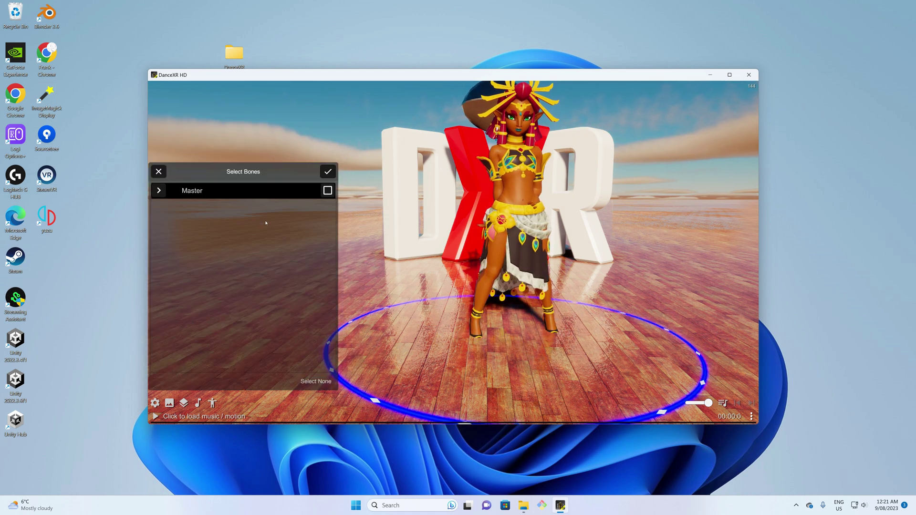
left_click(158, 197)
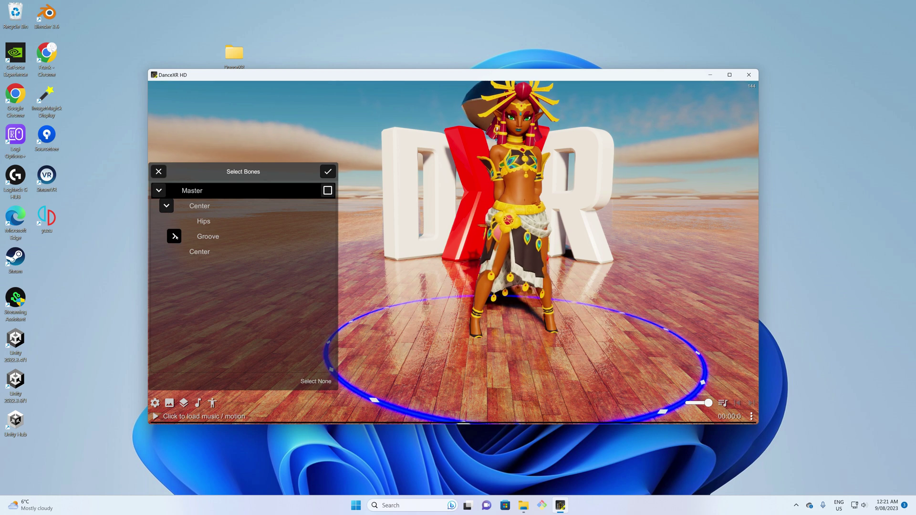
left_click(174, 236)
left_click(185, 256)
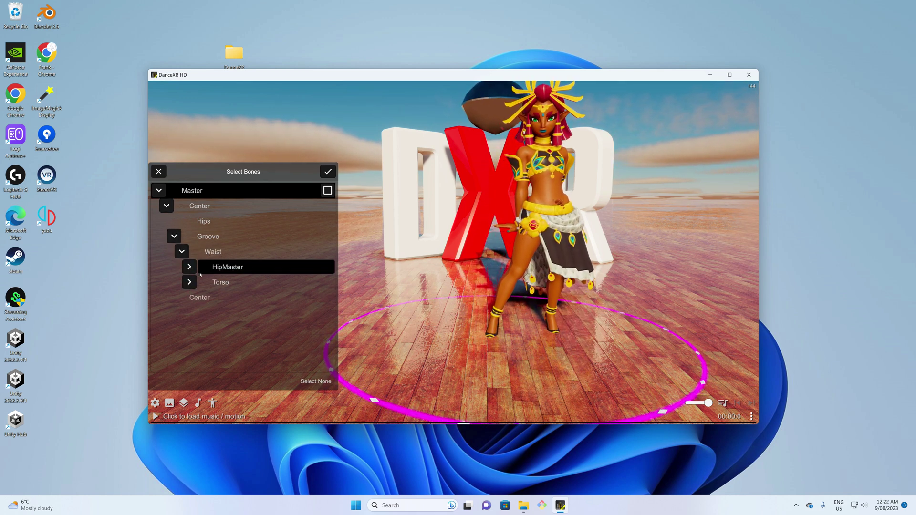
left_click(189, 266)
left_click(197, 305)
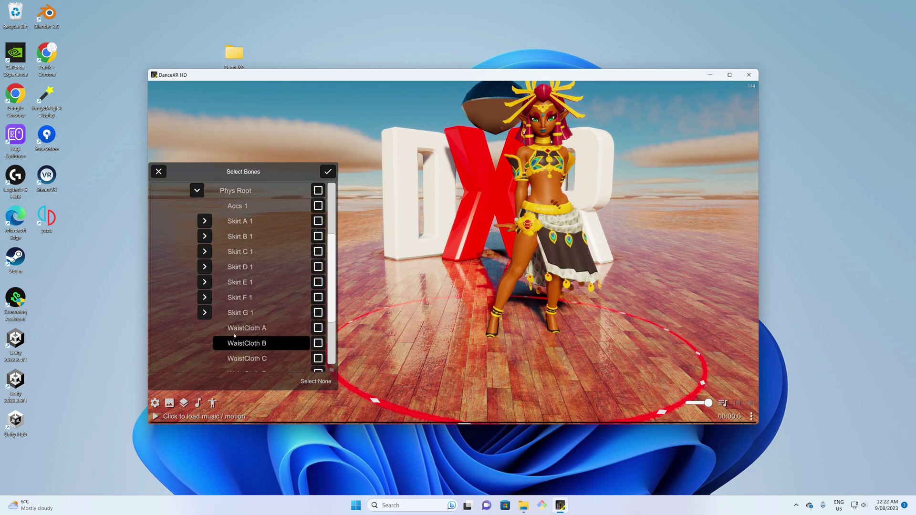
- Tick Skirt A 1 through Skirt G 1 and confirm the selection
left_click(319, 221)
left_click(317, 237)
left_click(318, 253)
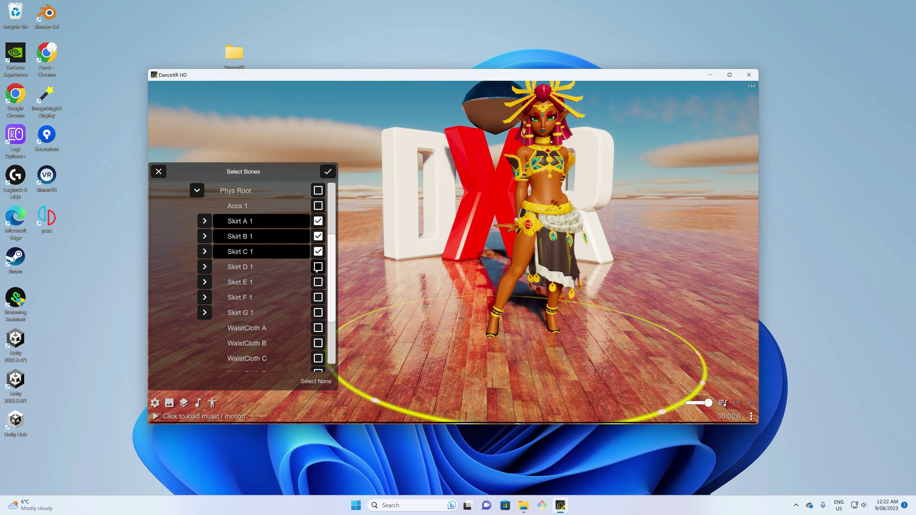
left_click(318, 267)
left_click(318, 282)
left_click(318, 298)
left_click(318, 313)
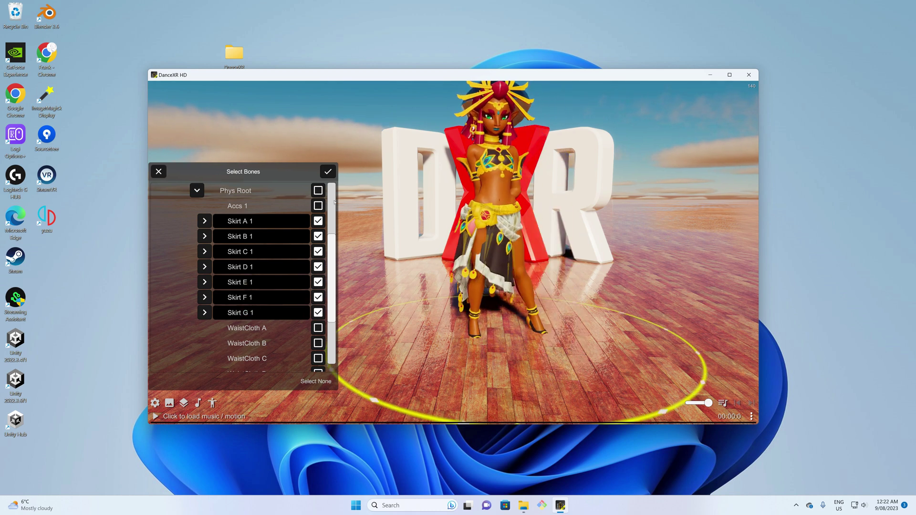
left_click(329, 172)
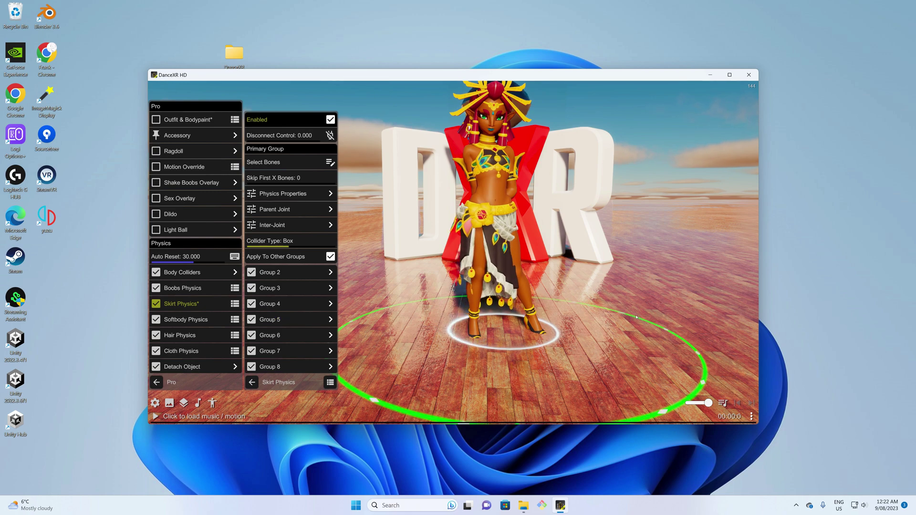
- Raise the Body Colliders' Leg Radius to 1.335
left_click_drag(636, 317, 586, 328)
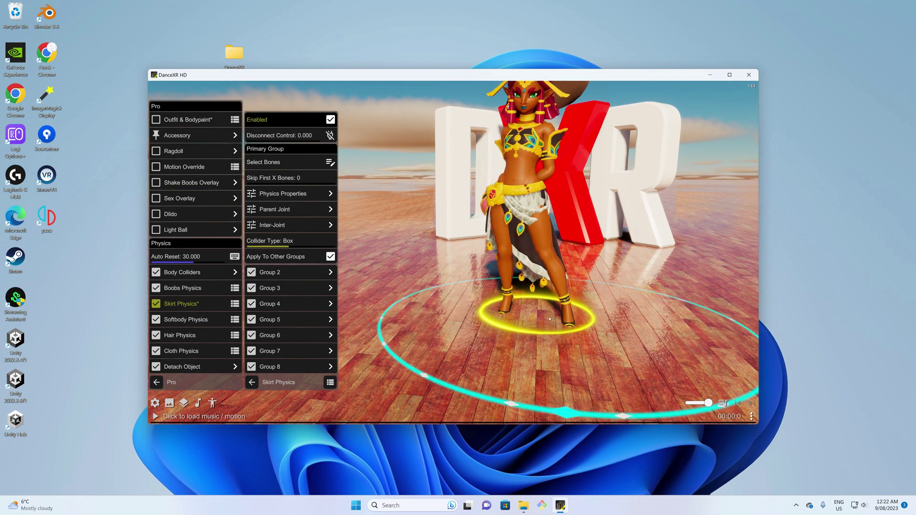
left_click(191, 272)
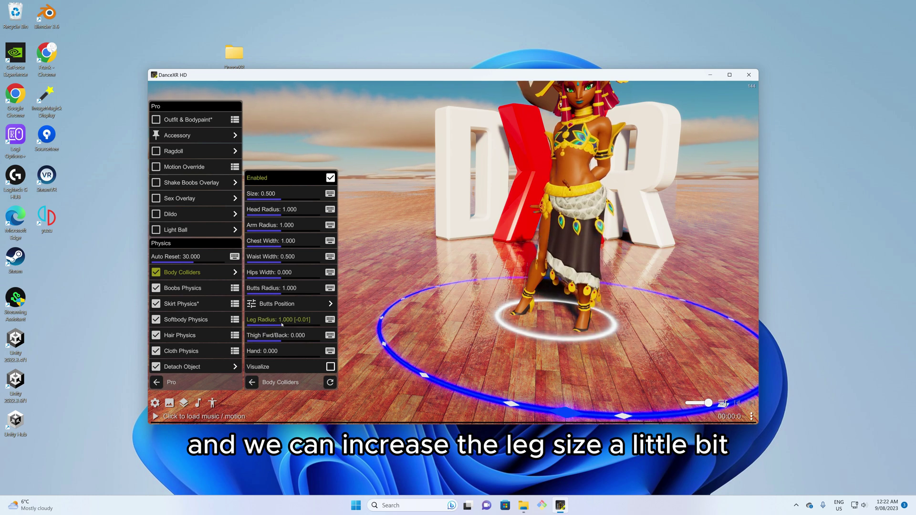
left_click_drag(282, 325, 286, 323)
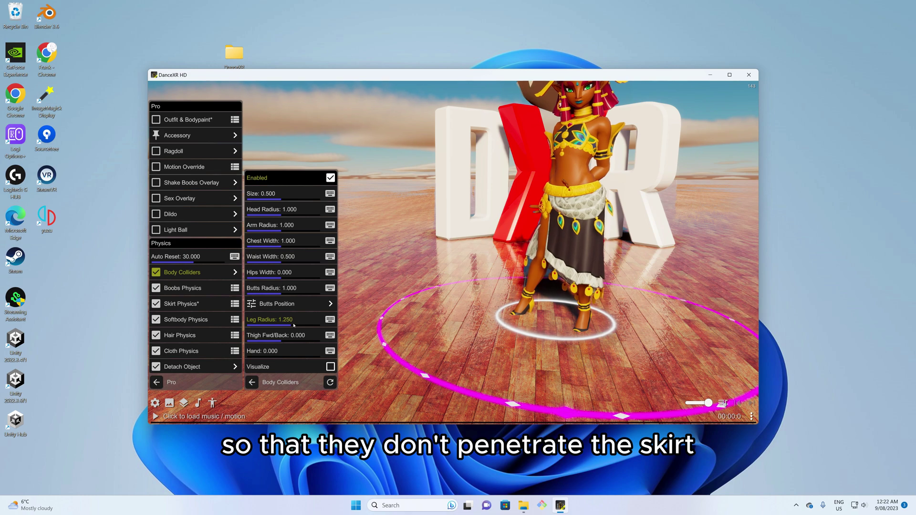
left_click_drag(294, 325, 311, 323)
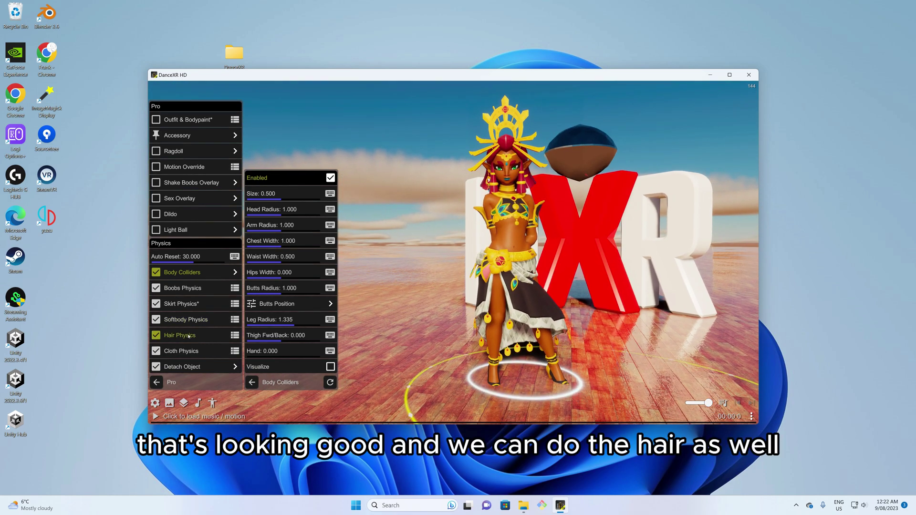
- Start Hair Physics bone selection and expand Neck > Head down to Phys Root 002
left_click(181, 350)
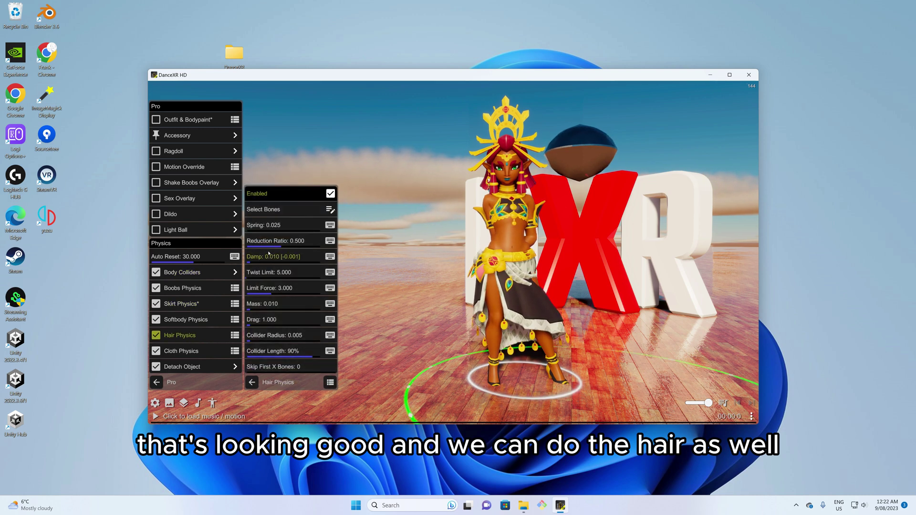
left_click(257, 226)
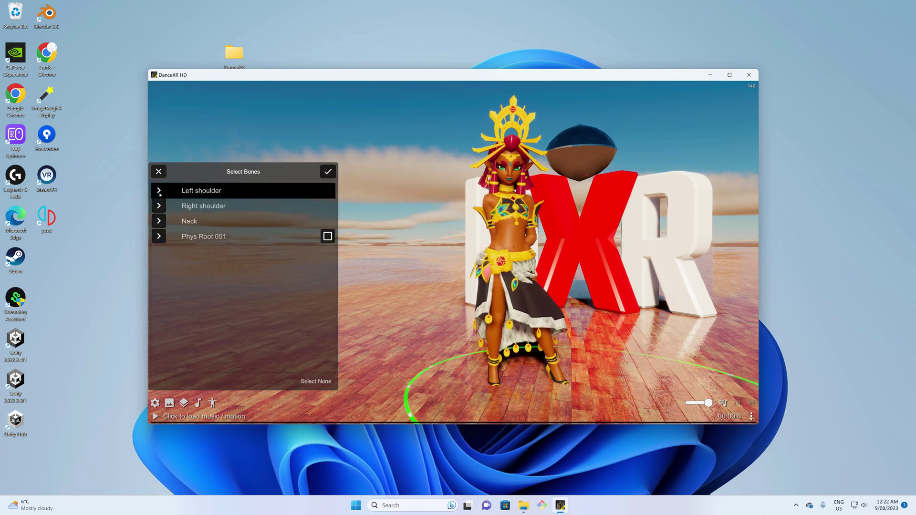
left_click(159, 220)
left_click(167, 236)
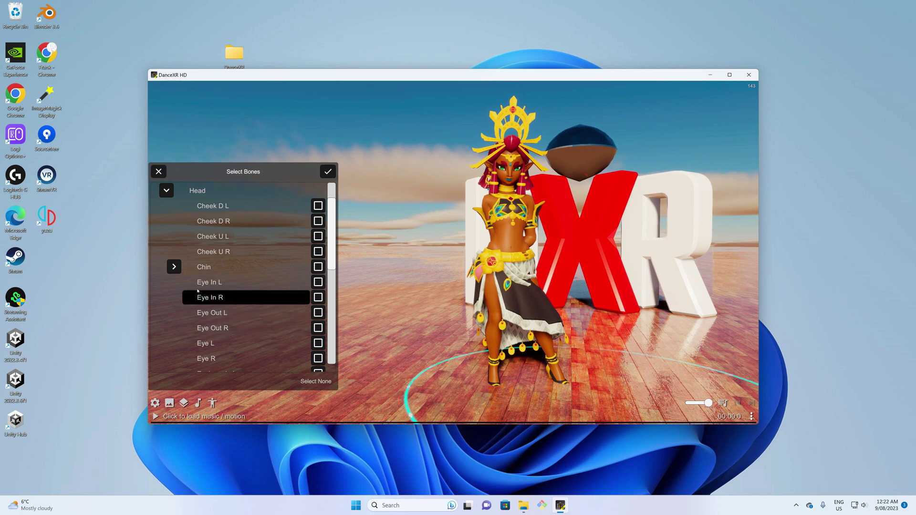
scroll(199, 329, "down", 10)
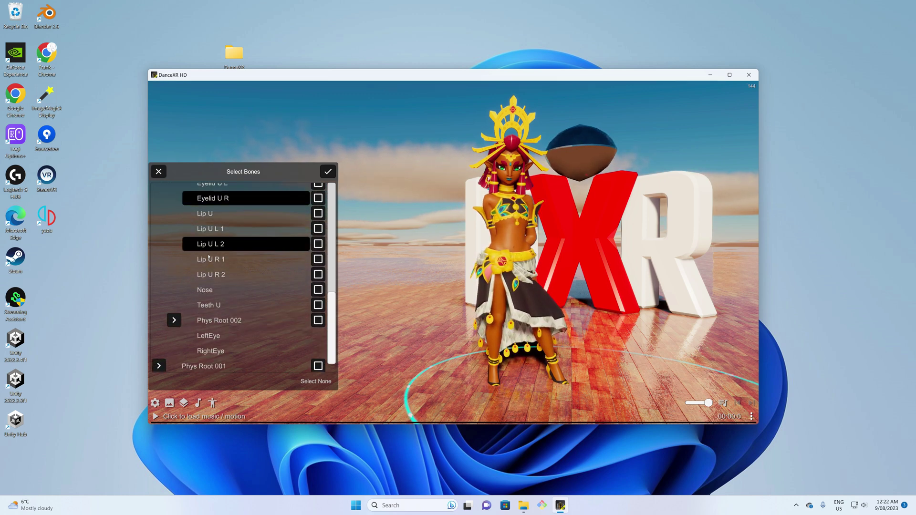
left_click(175, 320)
- Tick Phys Root 002 and confirm it as the hair physics bones
scroll(182, 322, "down", 8)
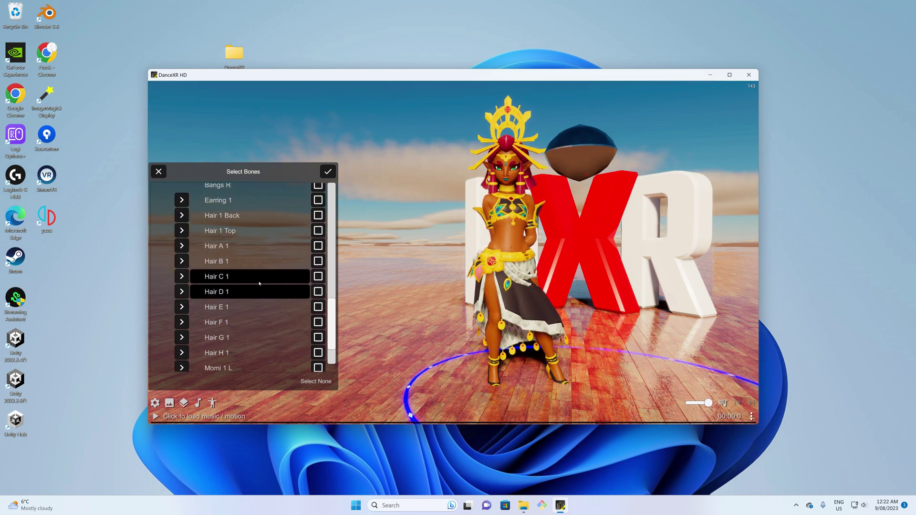
scroll(315, 219, "up", 3)
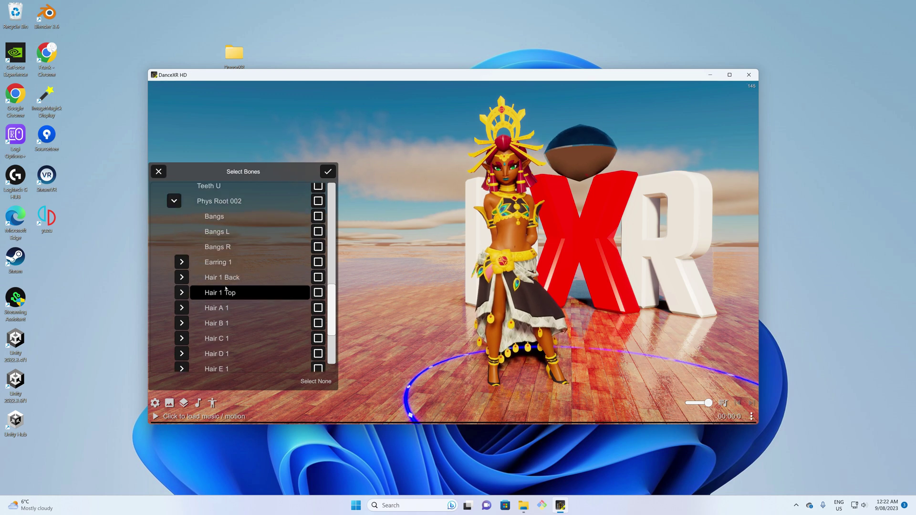
left_click(318, 204)
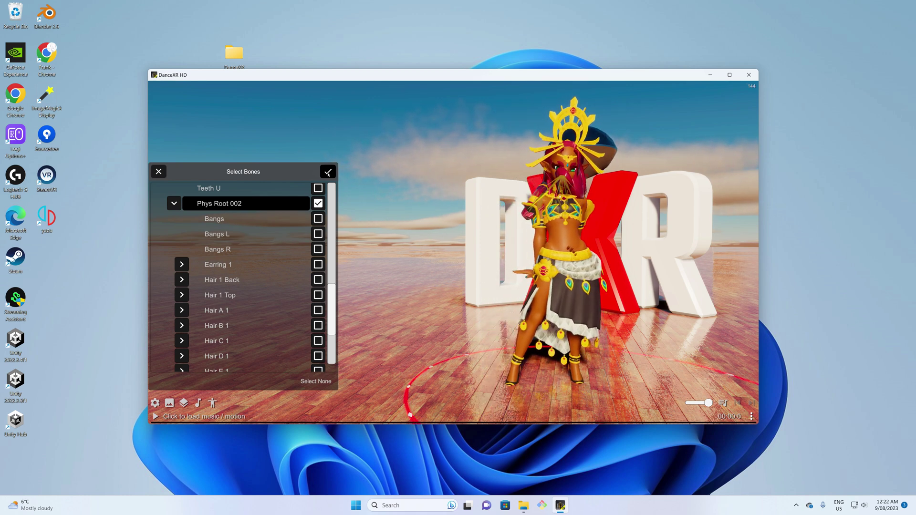
left_click(328, 172)
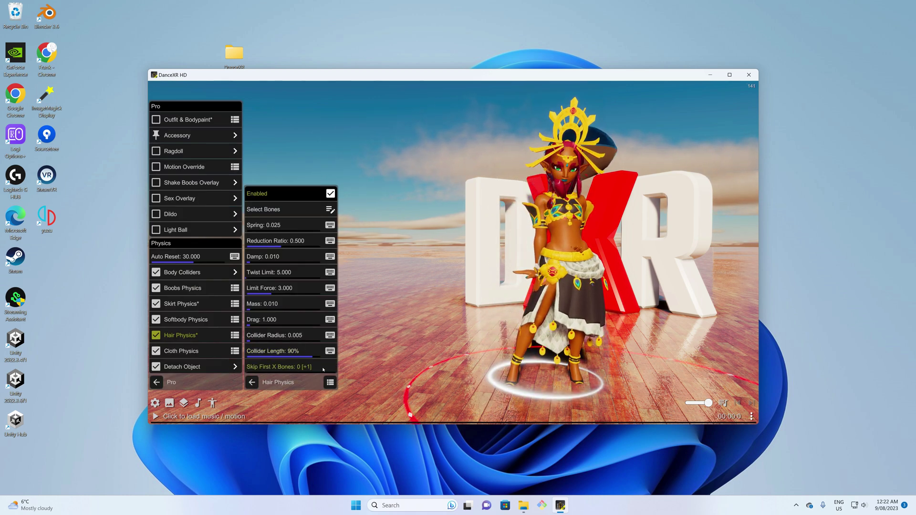
left_click_drag(519, 344, 562, 361)
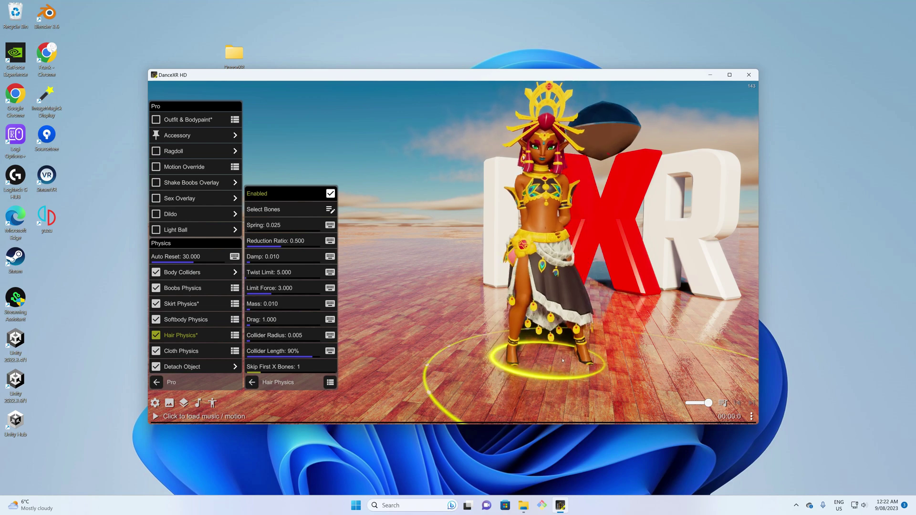